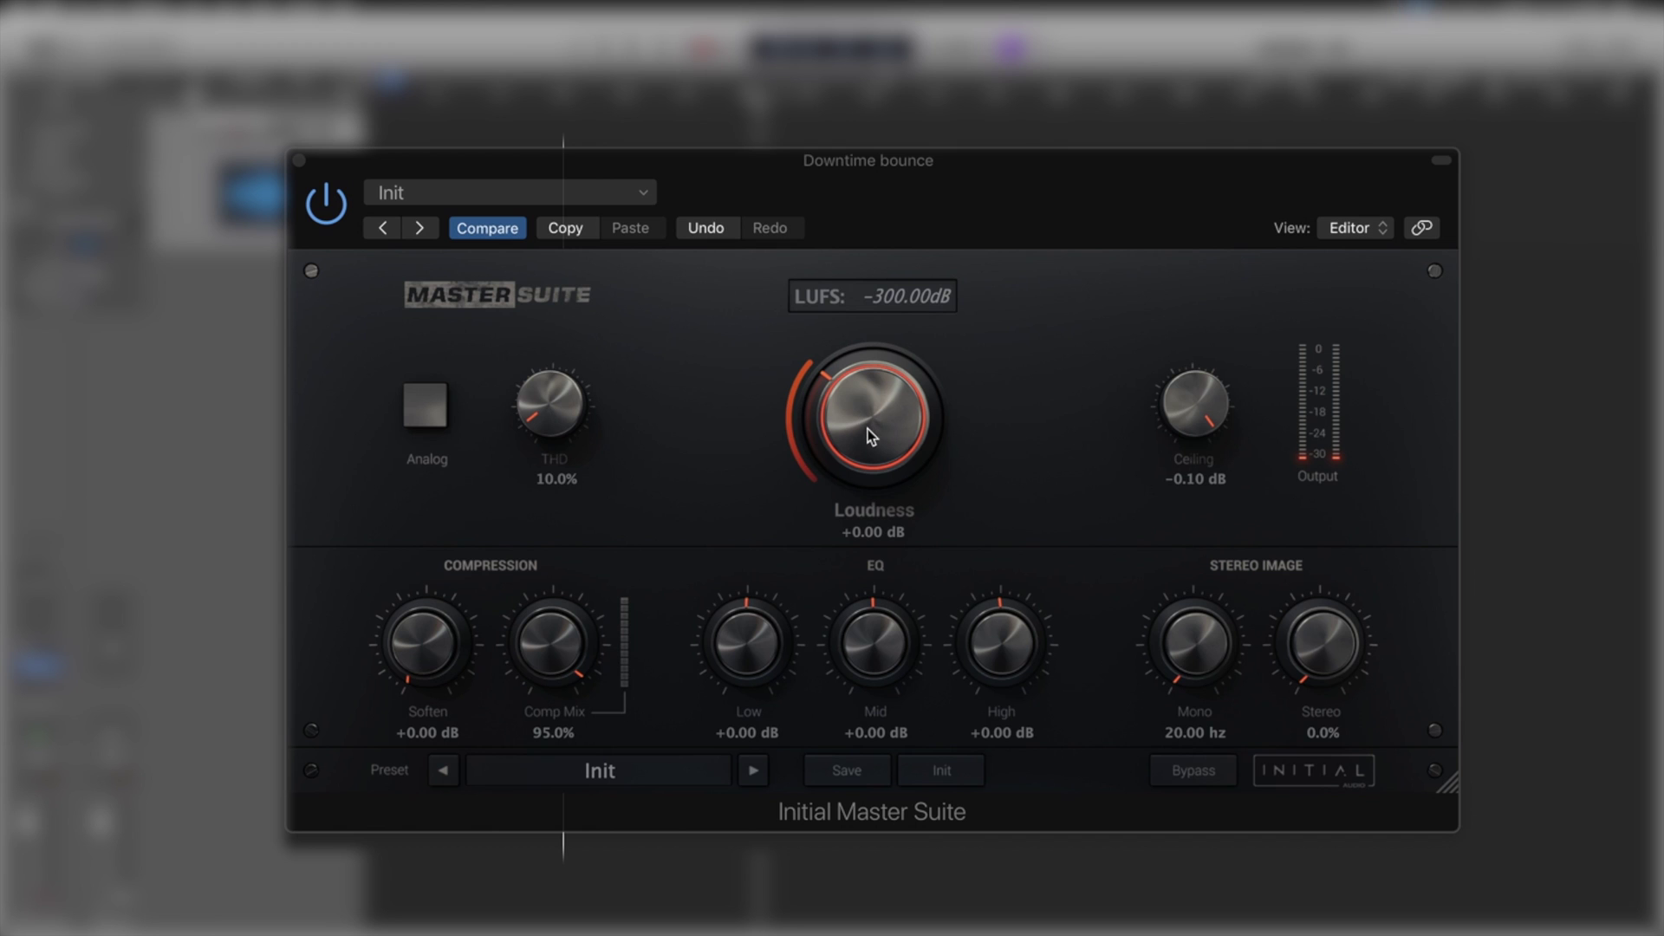
Try the Loudness control and the limiter Ceiling at -3.00 dB and +0.00 dB, and return the Ceiling to -0.10 dB
{"action": "left_click_drag", "start_coordinate": [870, 444], "coordinate": [918, 581]}
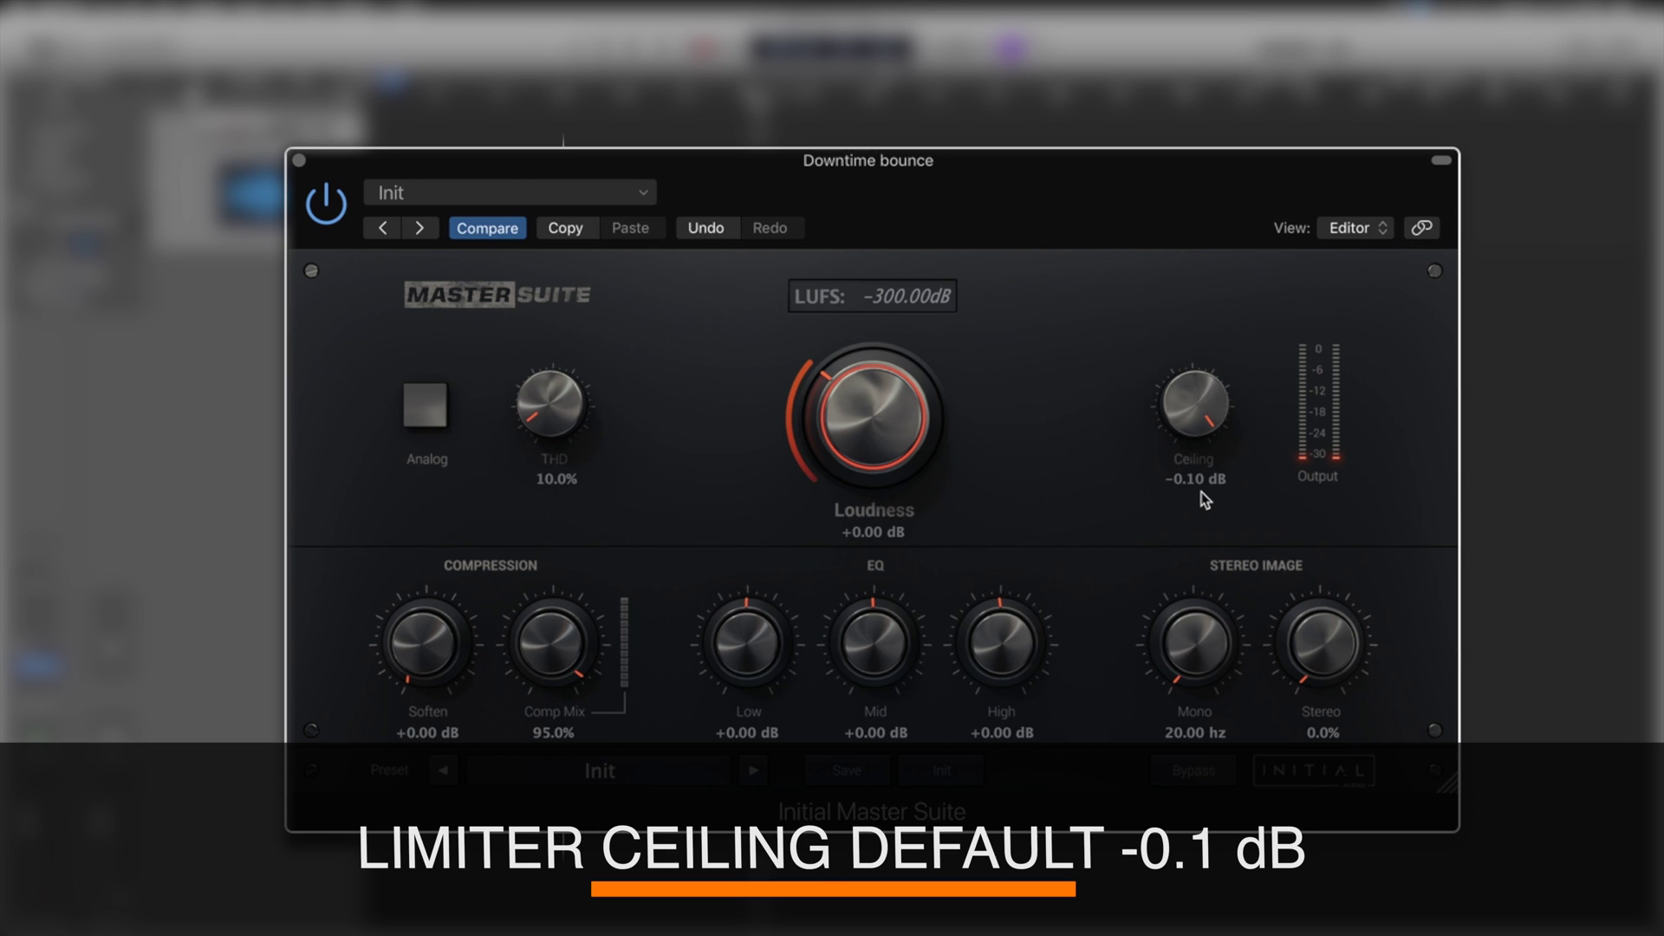
{"action": "left_click_drag", "start_coordinate": [1196, 441], "coordinate": [1219, 613]}
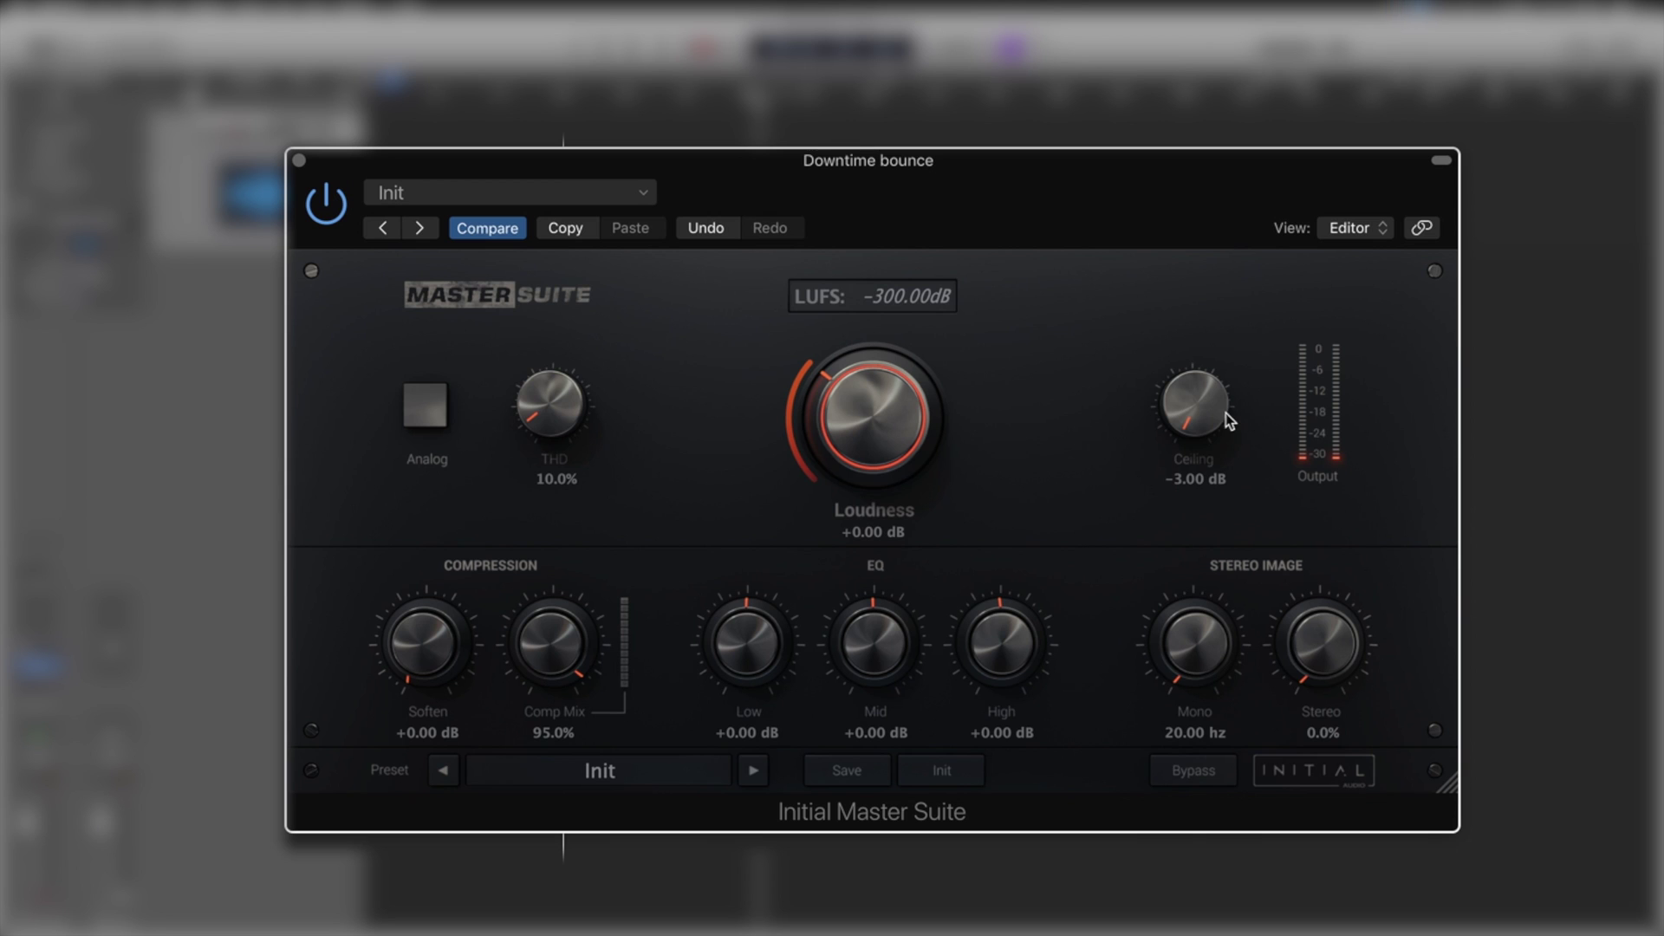
{"action": "left_click_drag", "start_coordinate": [1222, 418], "coordinate": [1227, 242]}
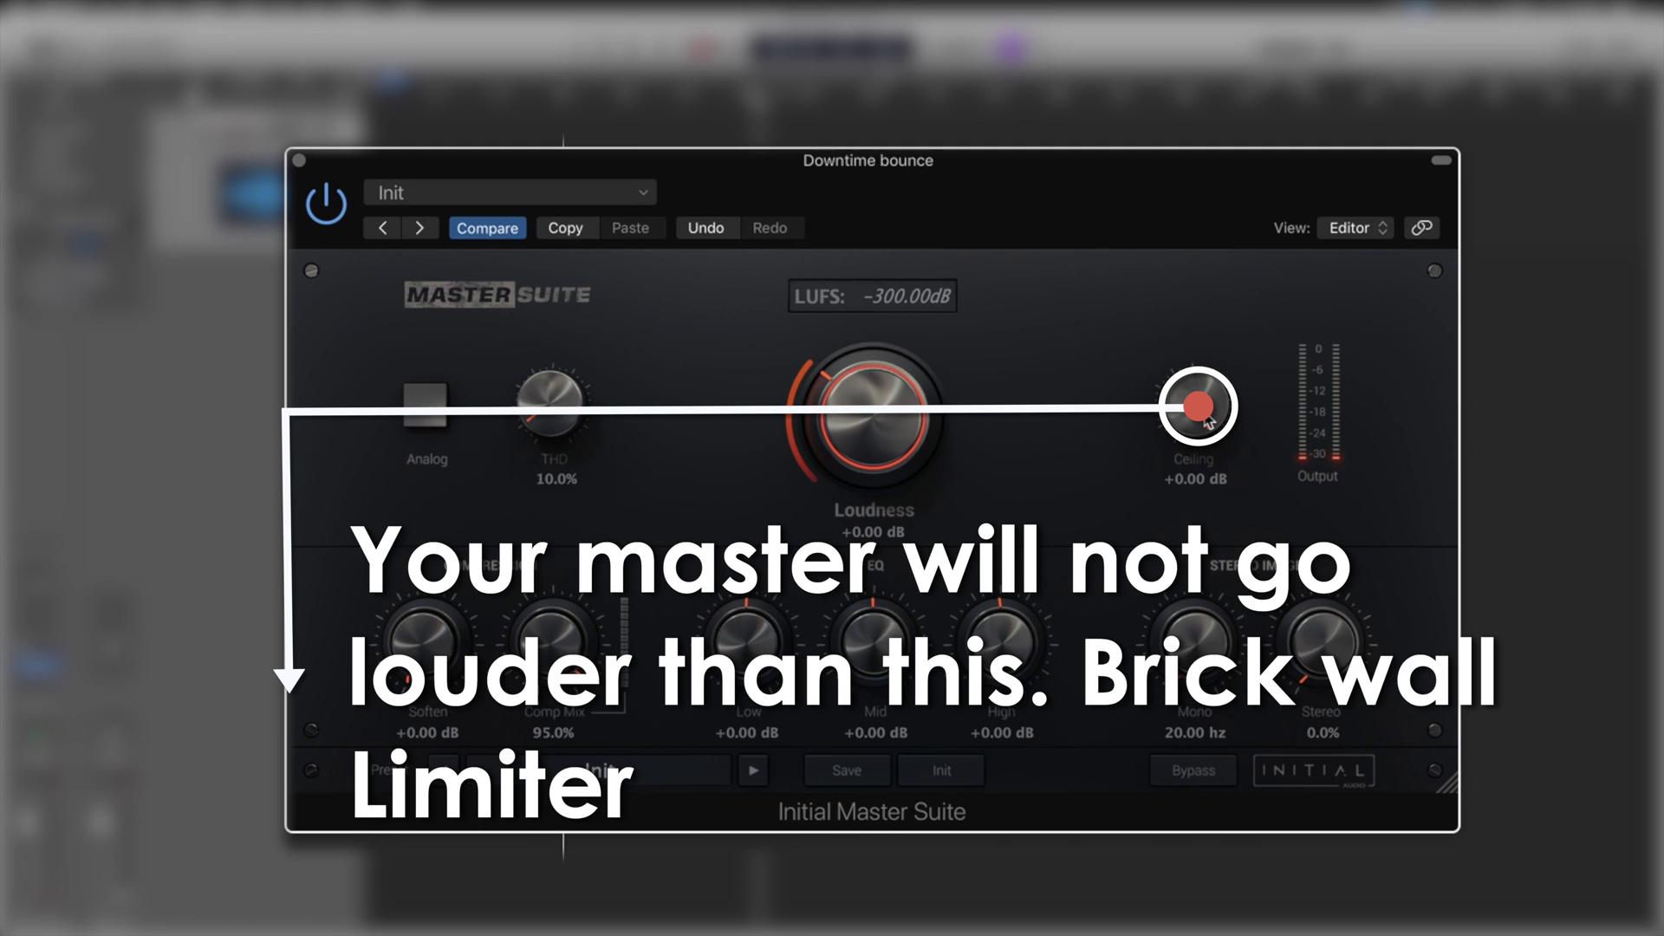
{"action": "left_click", "coordinate": [1209, 423]}
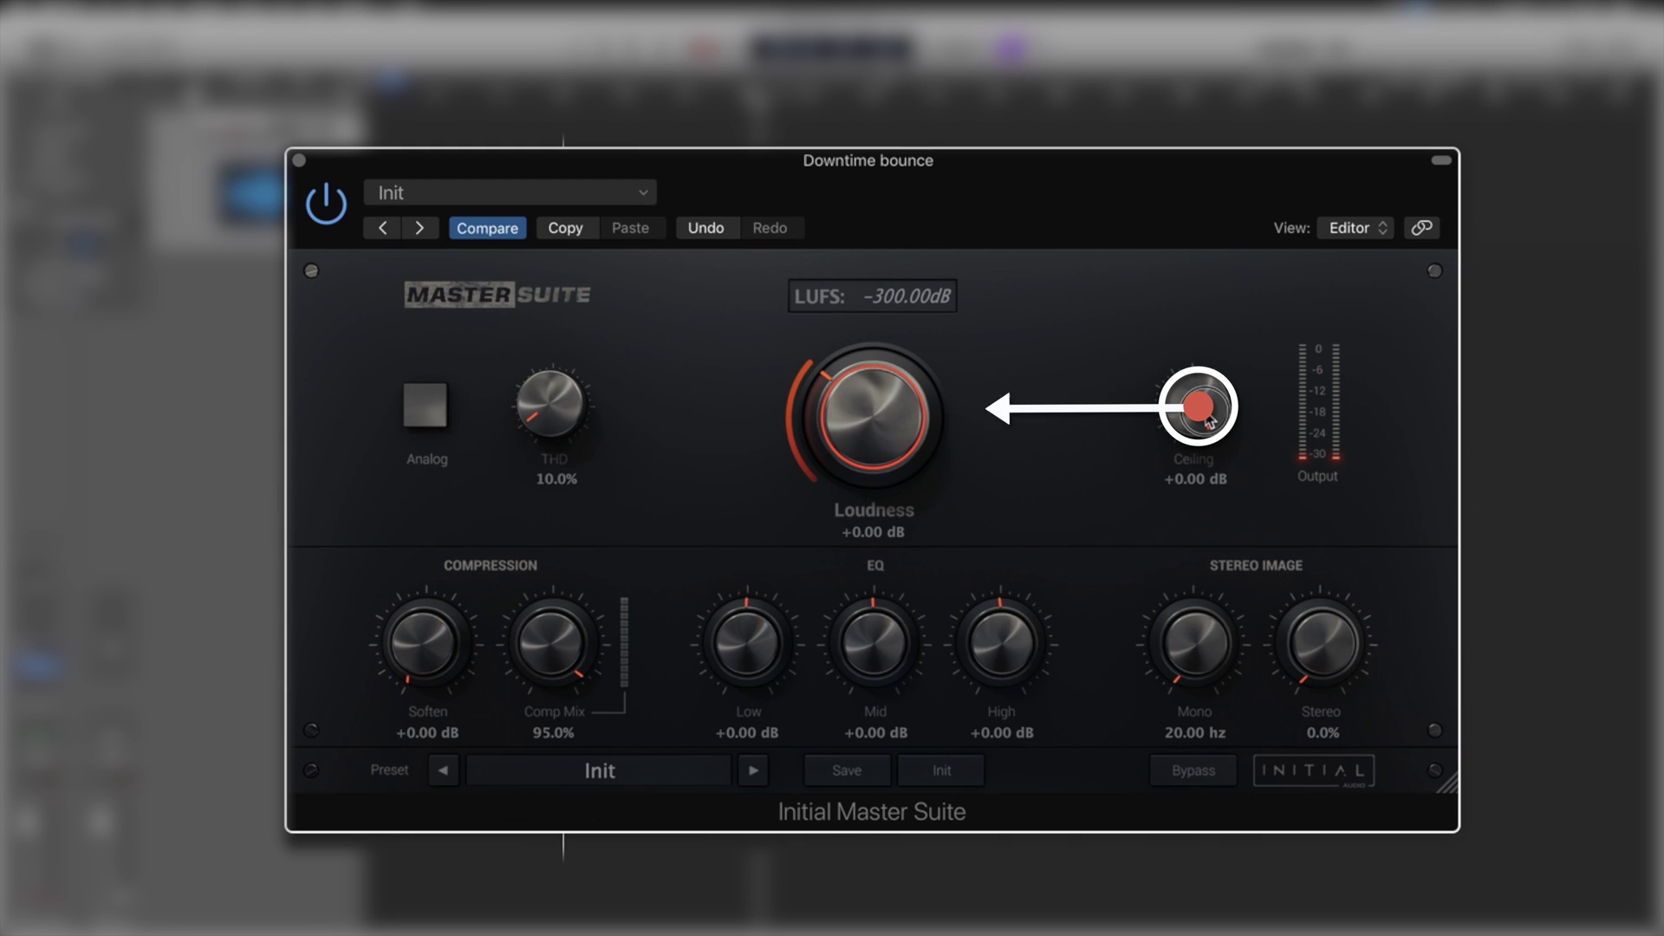
{"action": "left_click_drag", "start_coordinate": [1209, 422], "coordinate": [1209, 424]}
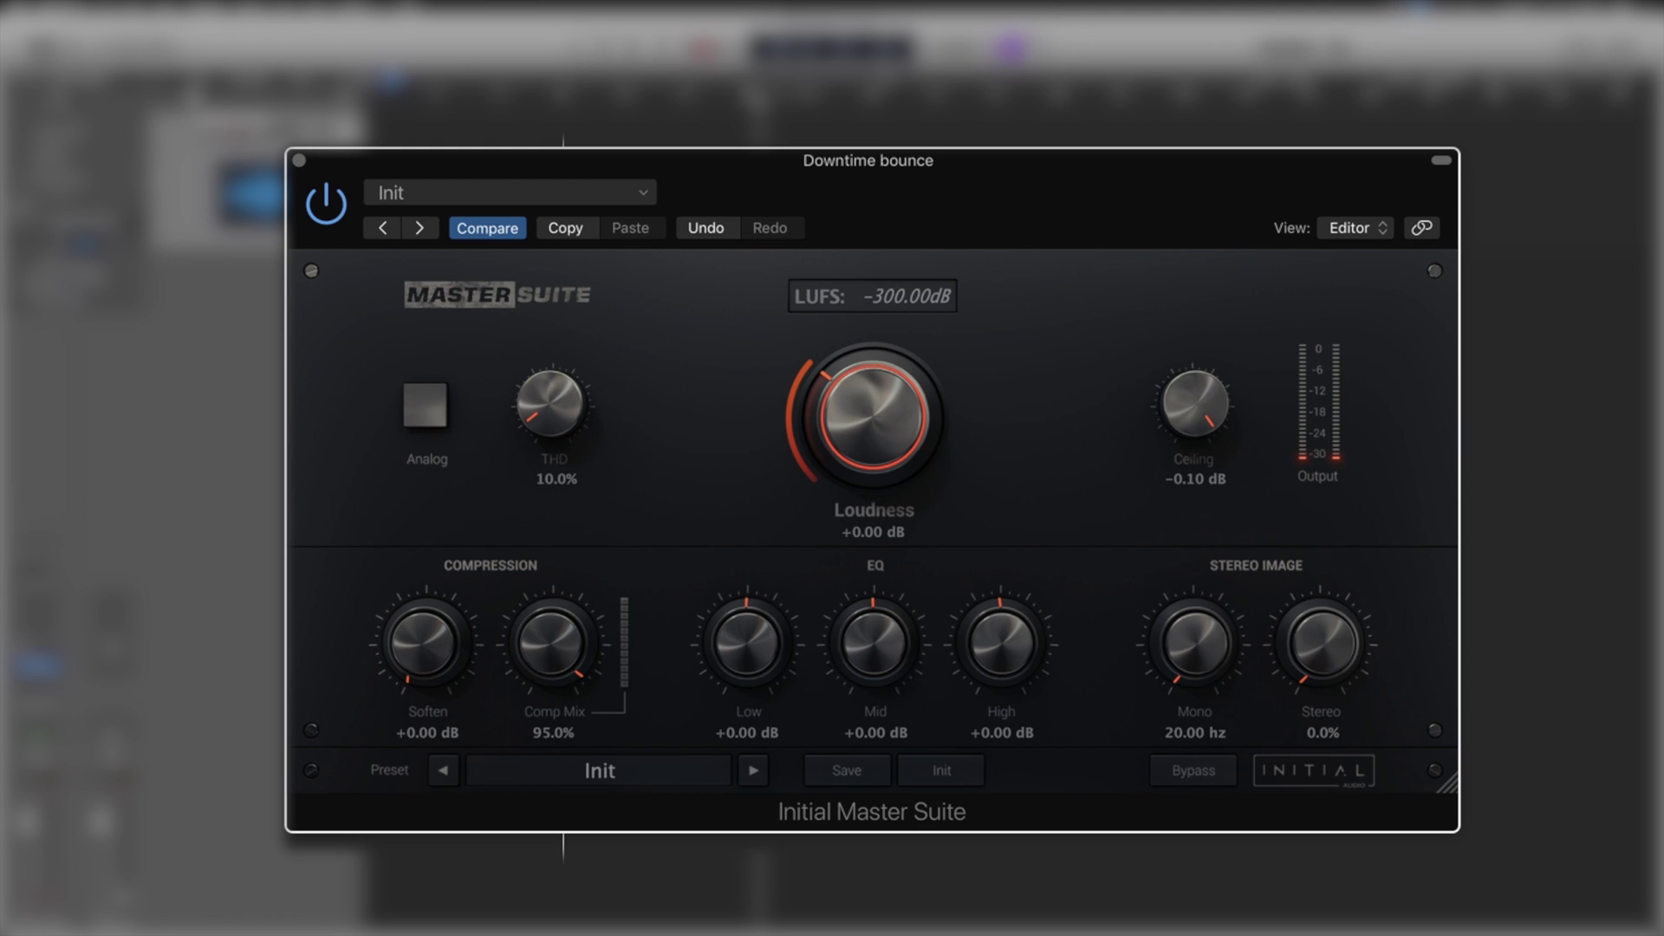
Try the High EQ control and a Mono frequency of 110.10 Hz, and return Mono to 20.00 Hz
{"action": "left_click_drag", "start_coordinate": [1026, 663], "coordinate": [1002, 590]}
{"action": "left_click", "coordinate": [619, 778]}
{"action": "left_click_drag", "start_coordinate": [1200, 672], "coordinate": [1213, 574]}
{"action": "mouse_move", "coordinate": [1212, 651]}
{"action": "left_mouse_down"}
{"action": "mouse_move", "coordinate": [1192, 733]}
{"action": "mouse_move", "coordinate": [1192, 659]}
{"action": "left_mouse_up"}
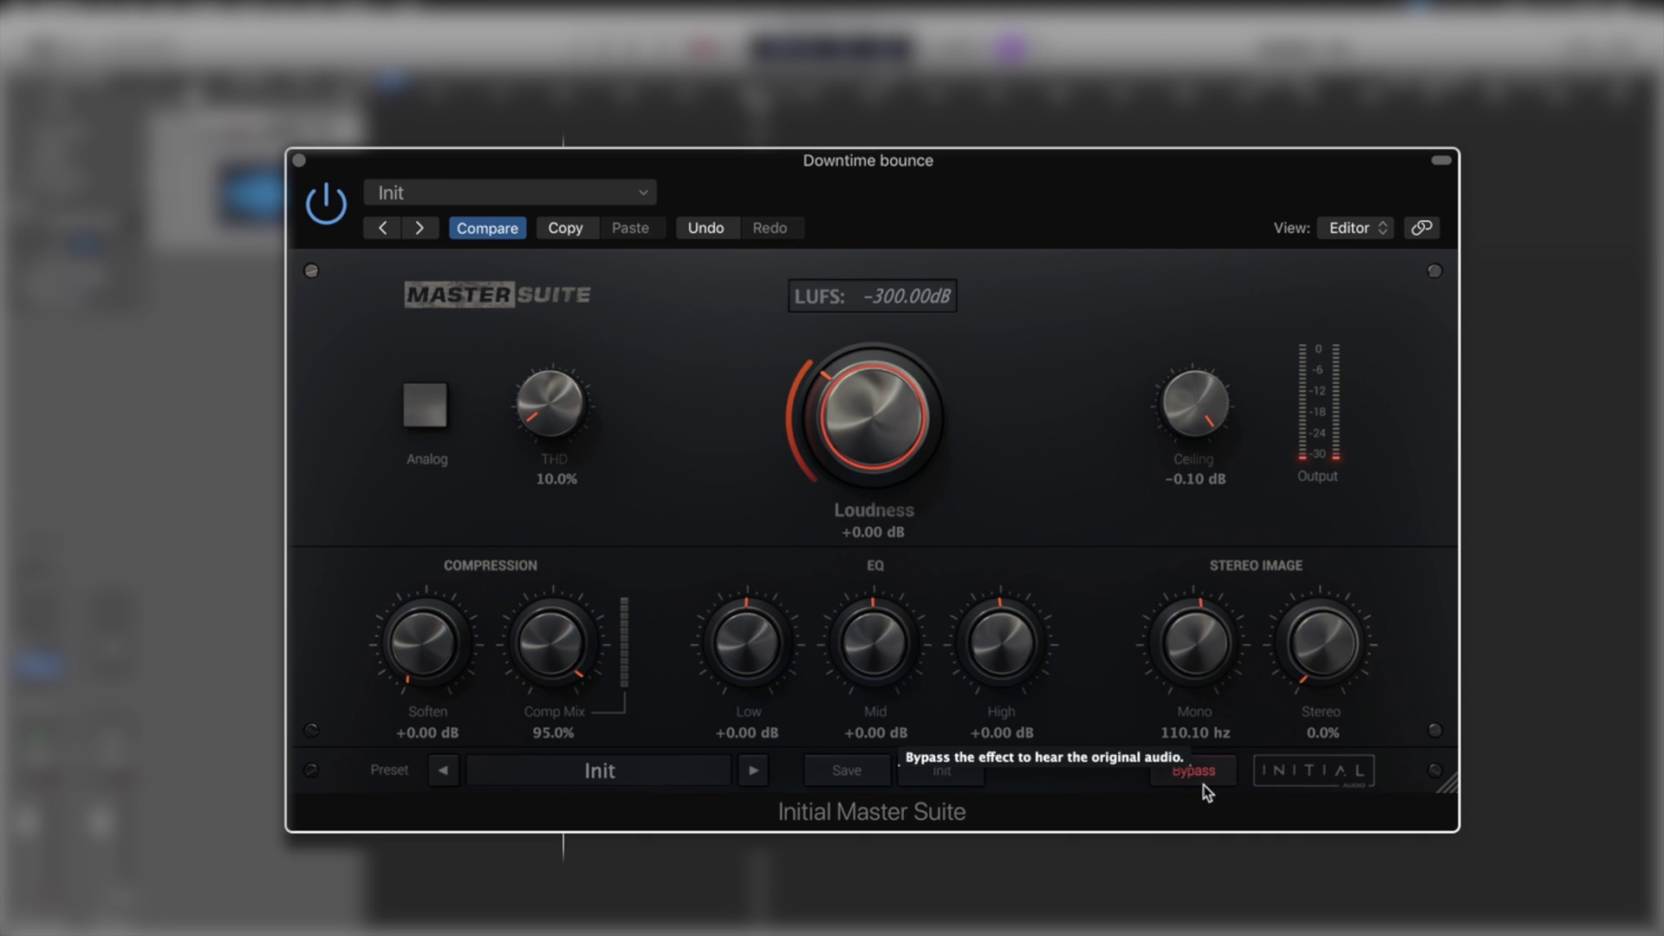
{"action": "left_click_drag", "start_coordinate": [1195, 645], "coordinate": [1196, 728]}
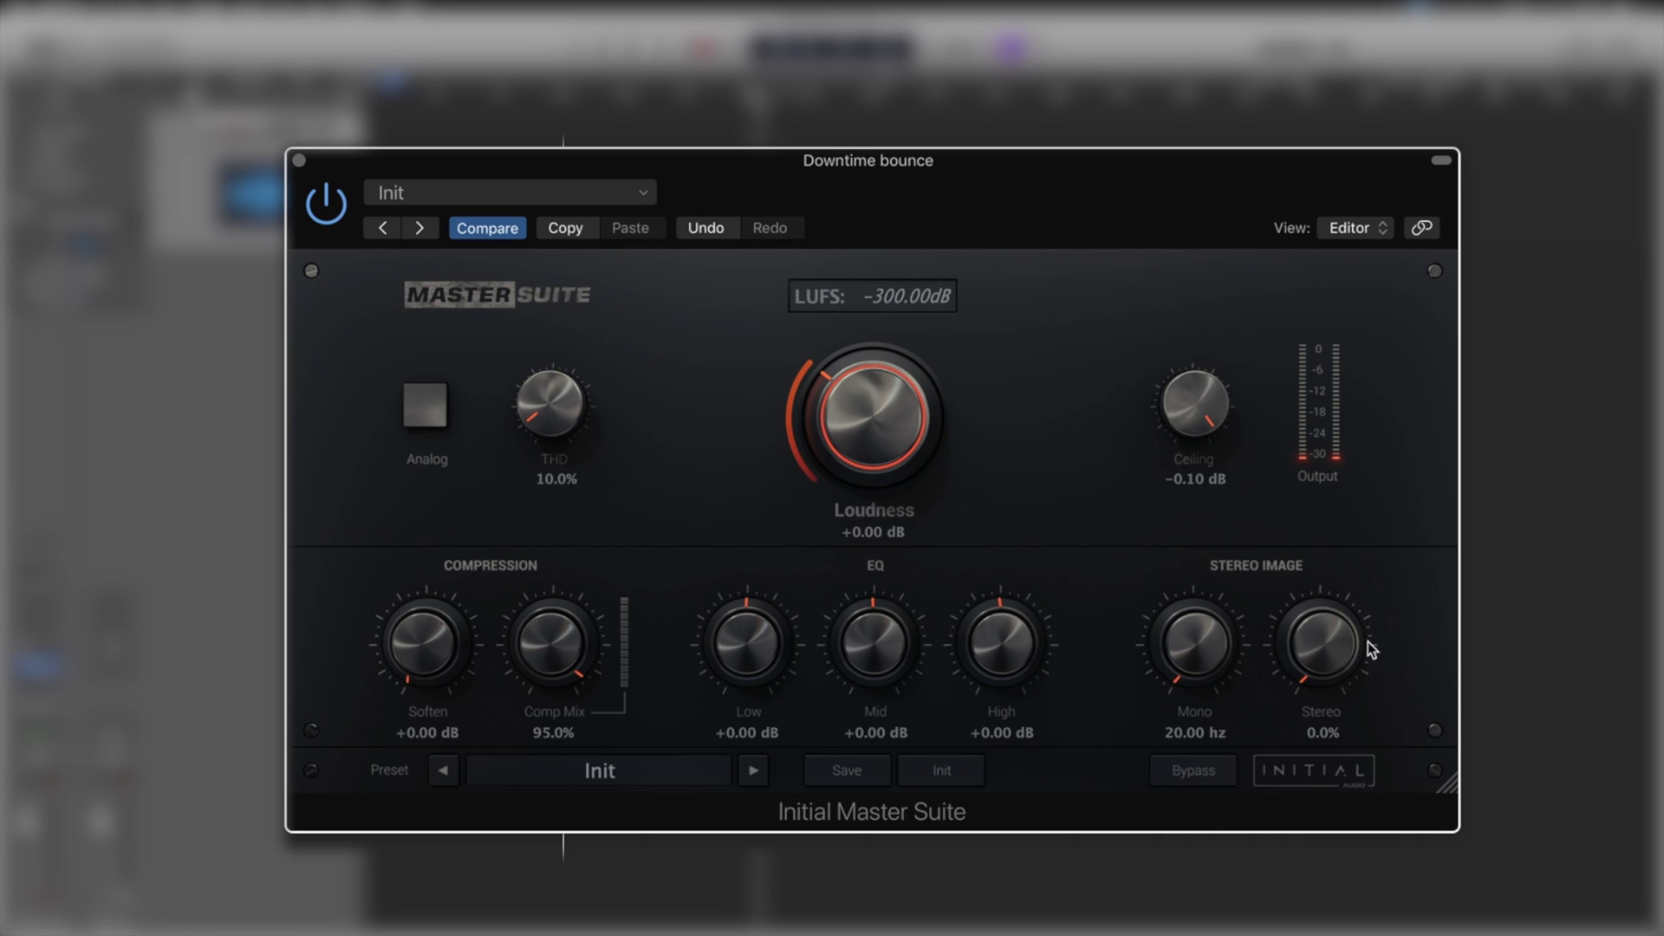
Try Stereo at 54.5% and Mono at 132.18 Hz, and return both stereo image controls to their minimum
{"action": "left_click_drag", "start_coordinate": [1371, 649], "coordinate": [1344, 517]}
{"action": "left_click_drag", "start_coordinate": [1212, 640], "coordinate": [1202, 548]}
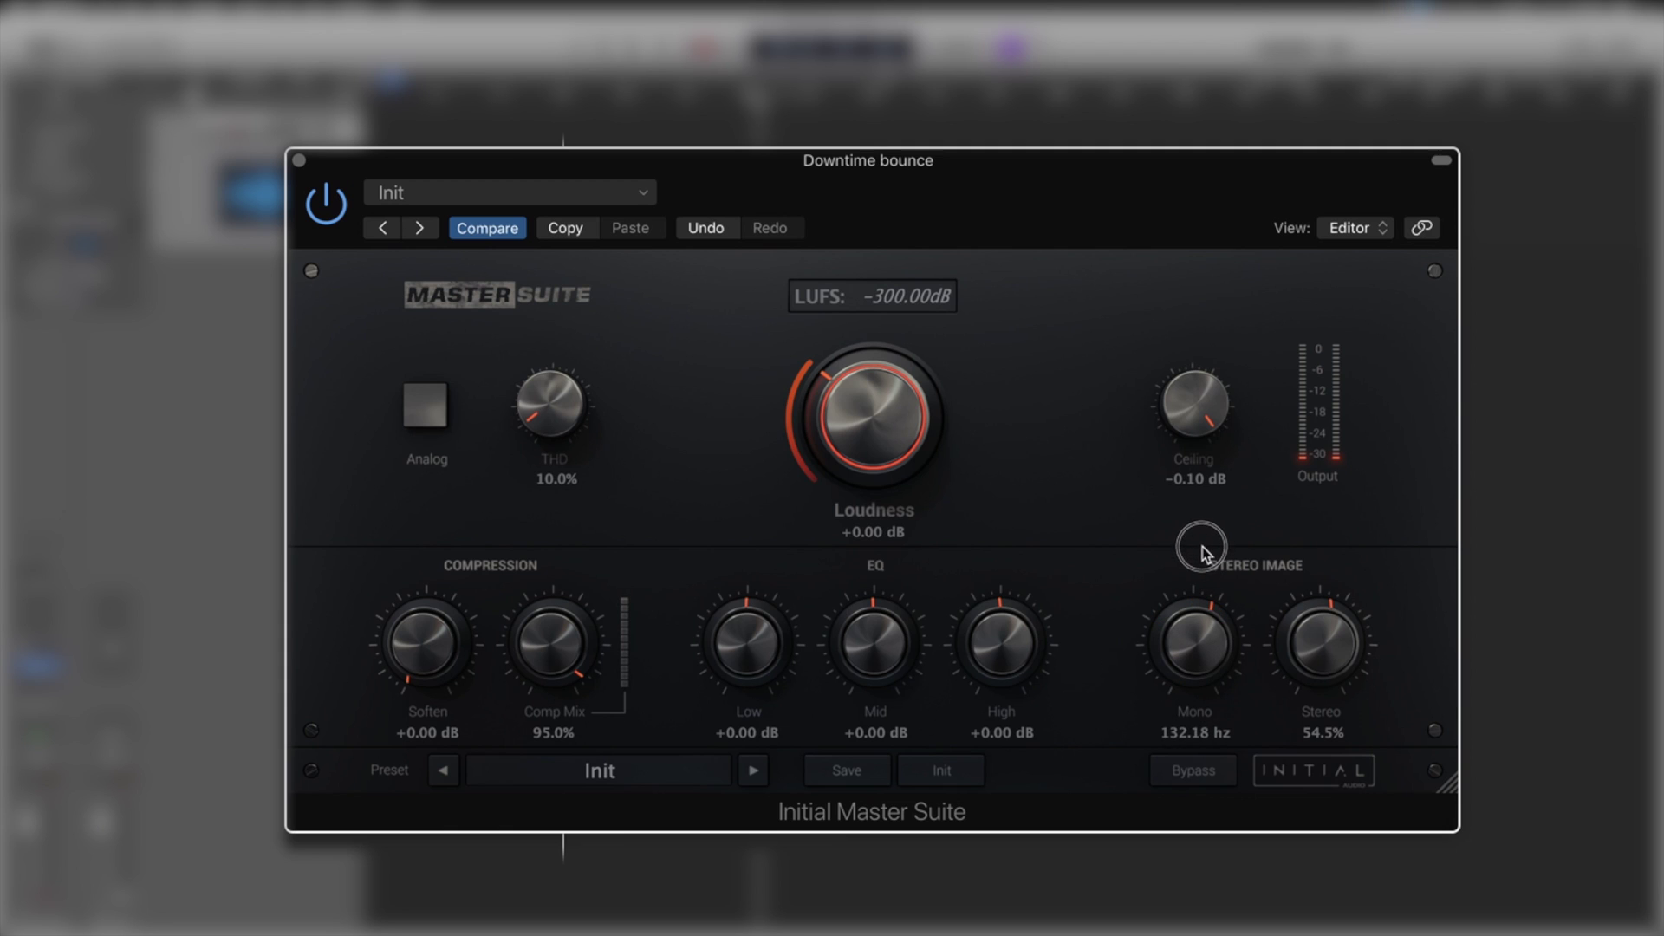
{"action": "left_click_drag", "start_coordinate": [1323, 650], "coordinate": [1298, 832]}
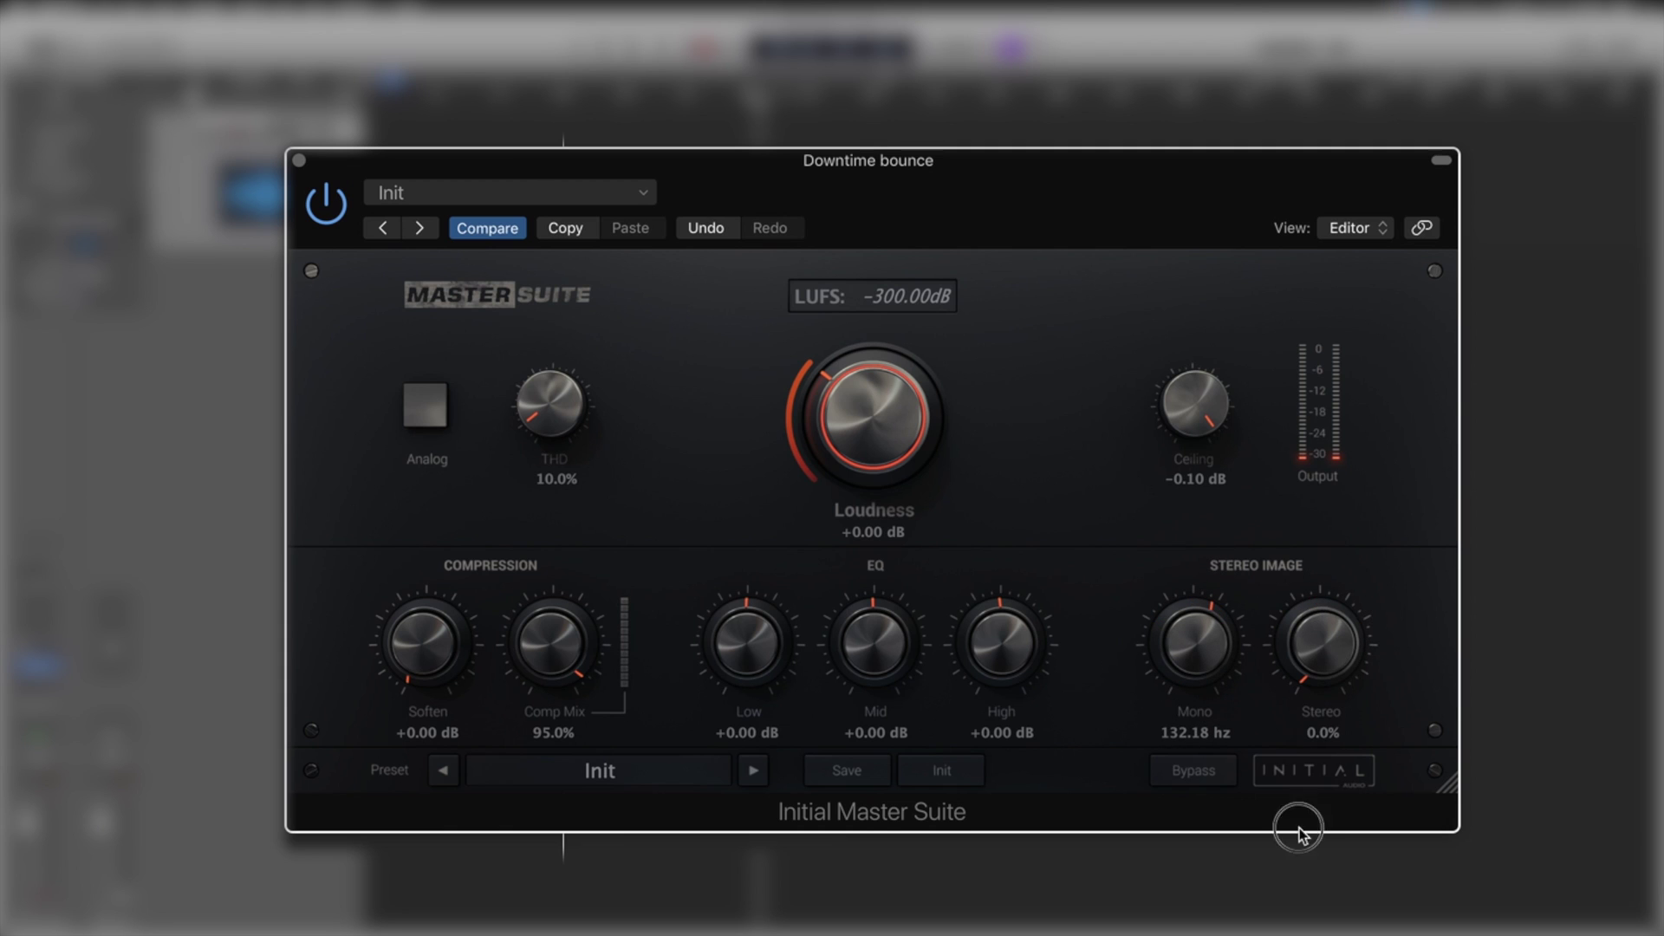
{"action": "left_click_drag", "start_coordinate": [1208, 673], "coordinate": [1186, 858]}
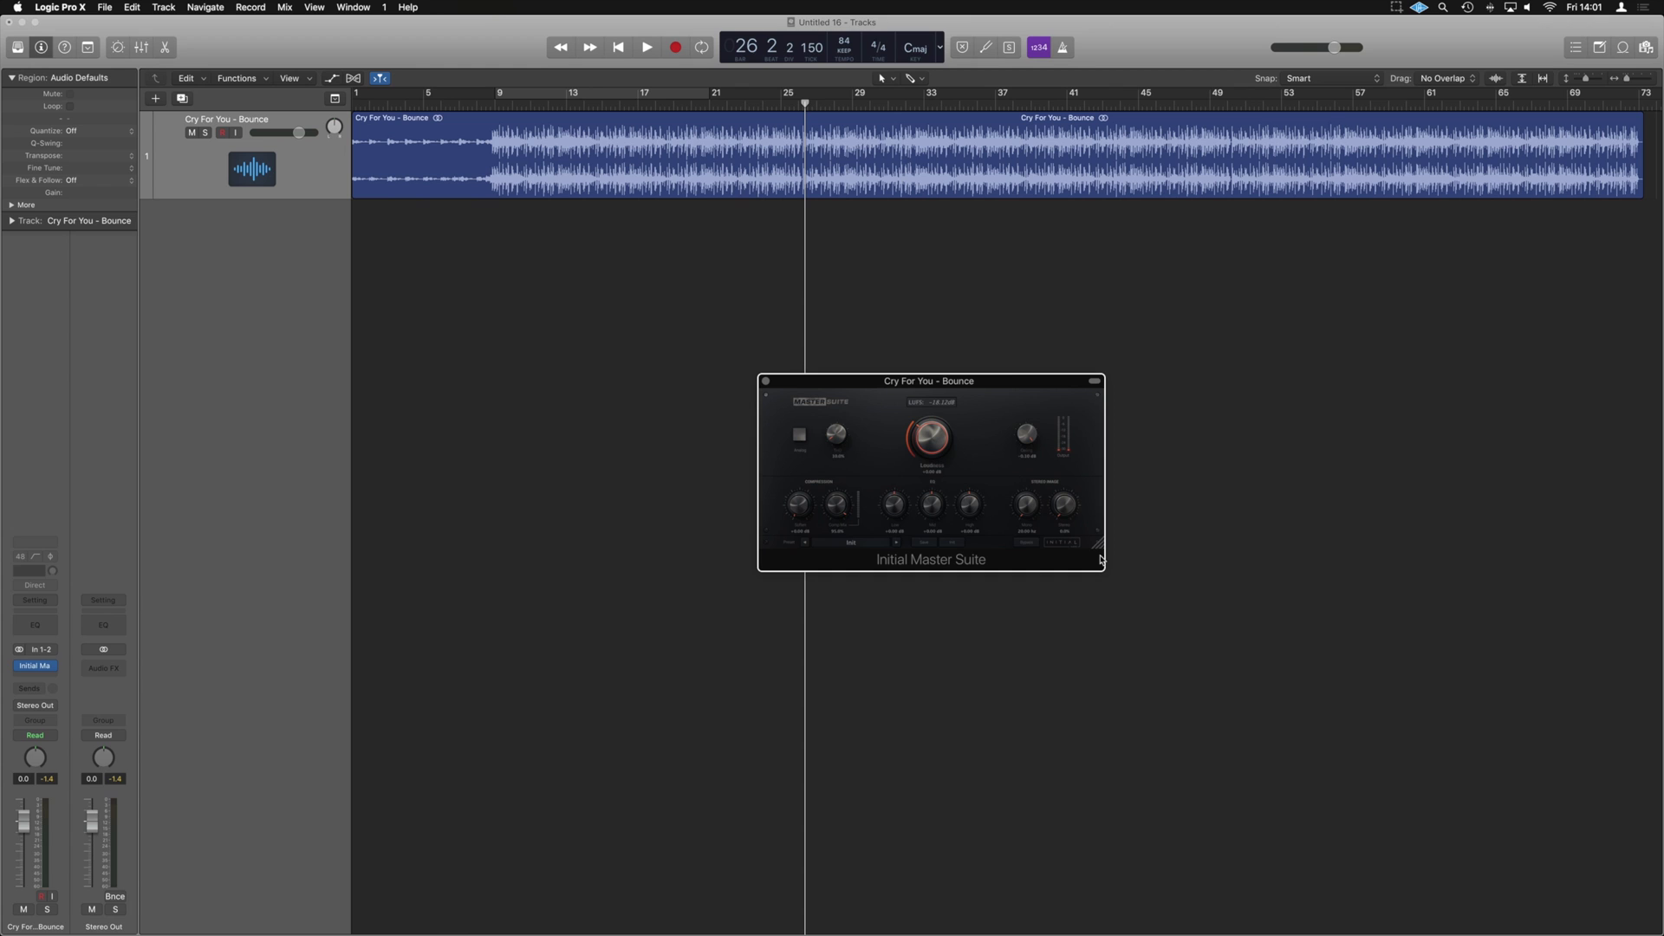
Enlarge the Initial Master Suite window and move it so that all its controls are readable below the track
{"action": "left_click_drag", "start_coordinate": [1097, 545], "coordinate": [1274, 694]}
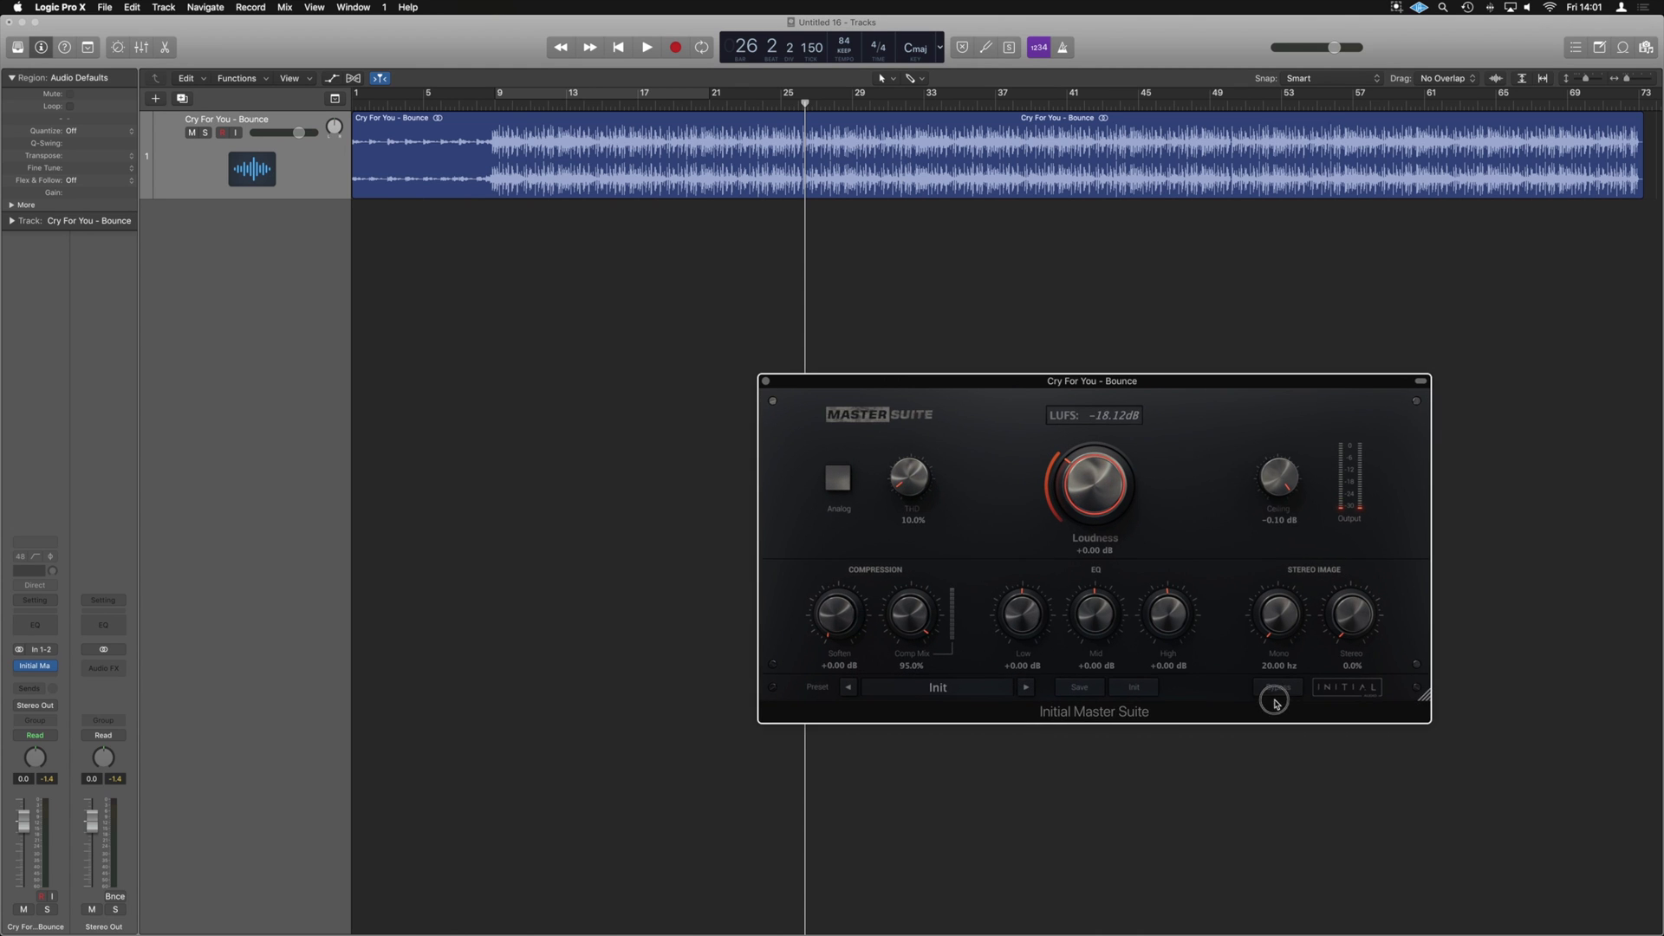
{"action": "left_click_drag", "start_coordinate": [1265, 382], "coordinate": [1120, 313]}
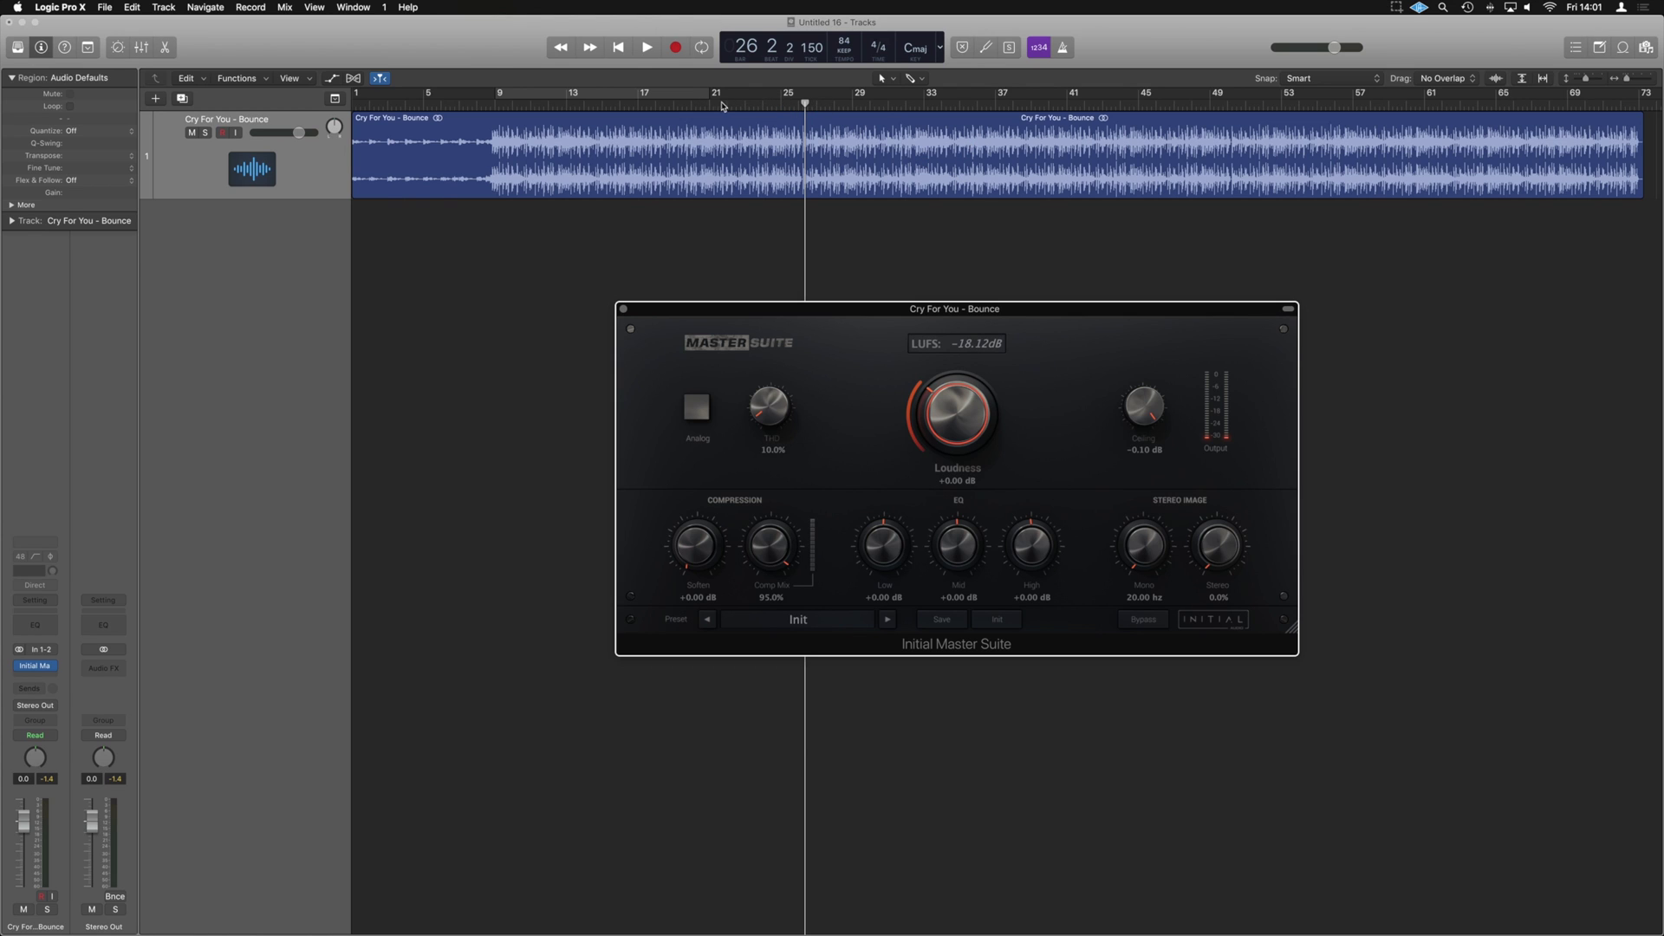
Turn on cycle playback for bars 29 to 37 and play the section to meter its loudness
{"action": "left_click", "coordinate": [702, 46]}
{"action": "key", "text": "space"}
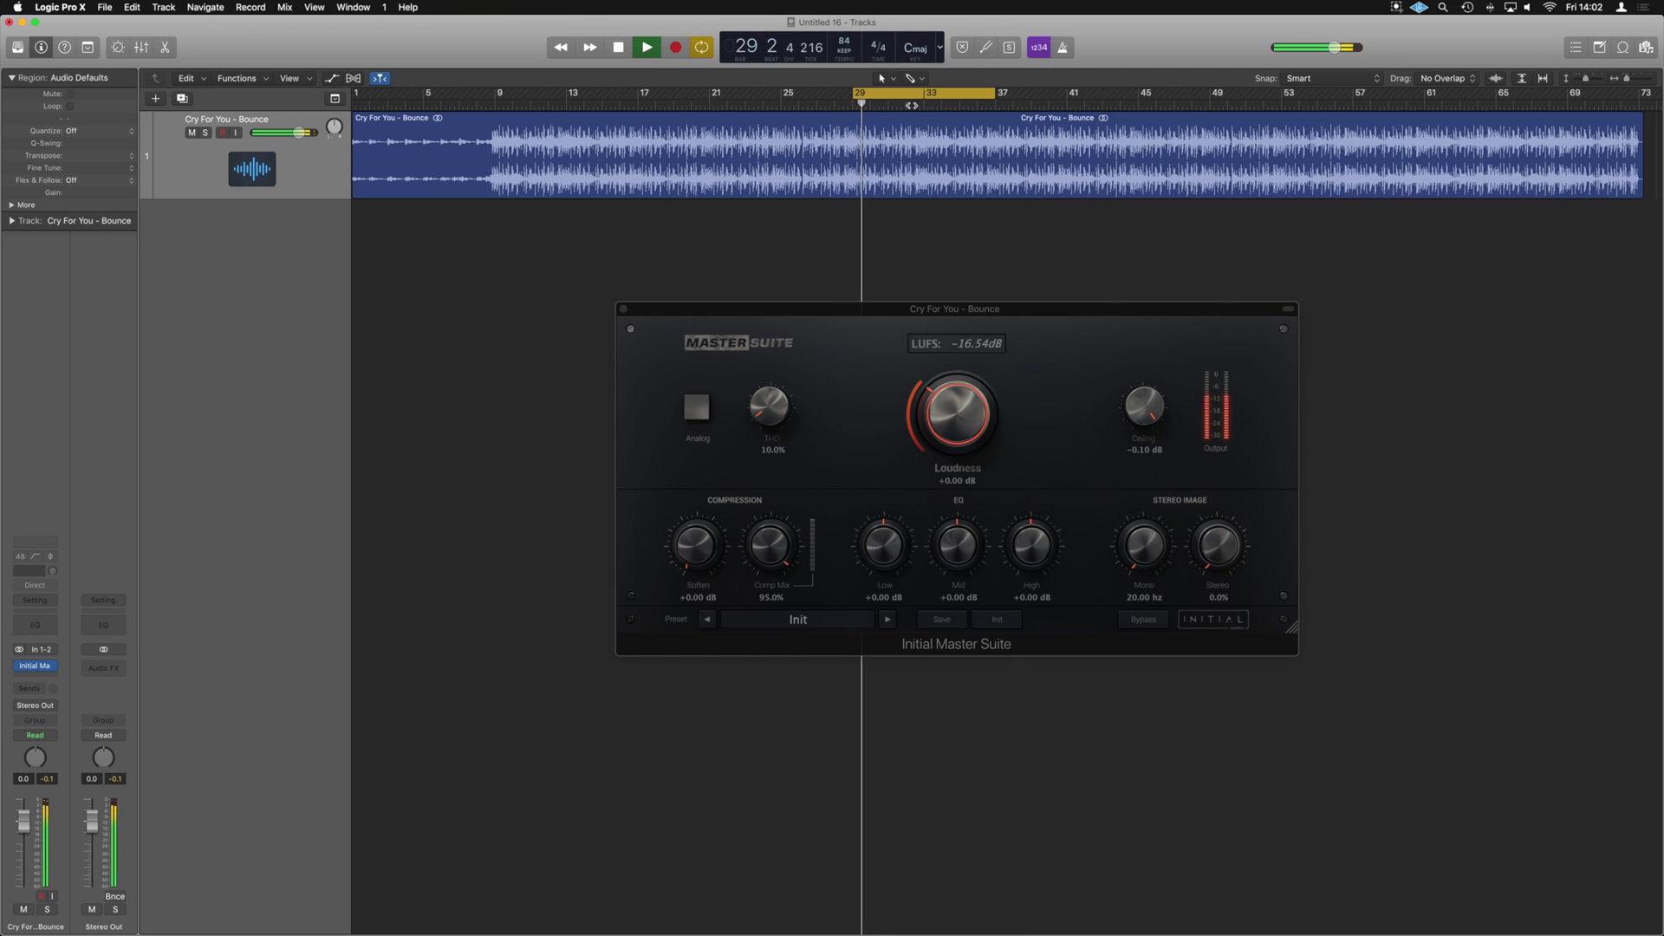
{"action": "key", "text": "space"}
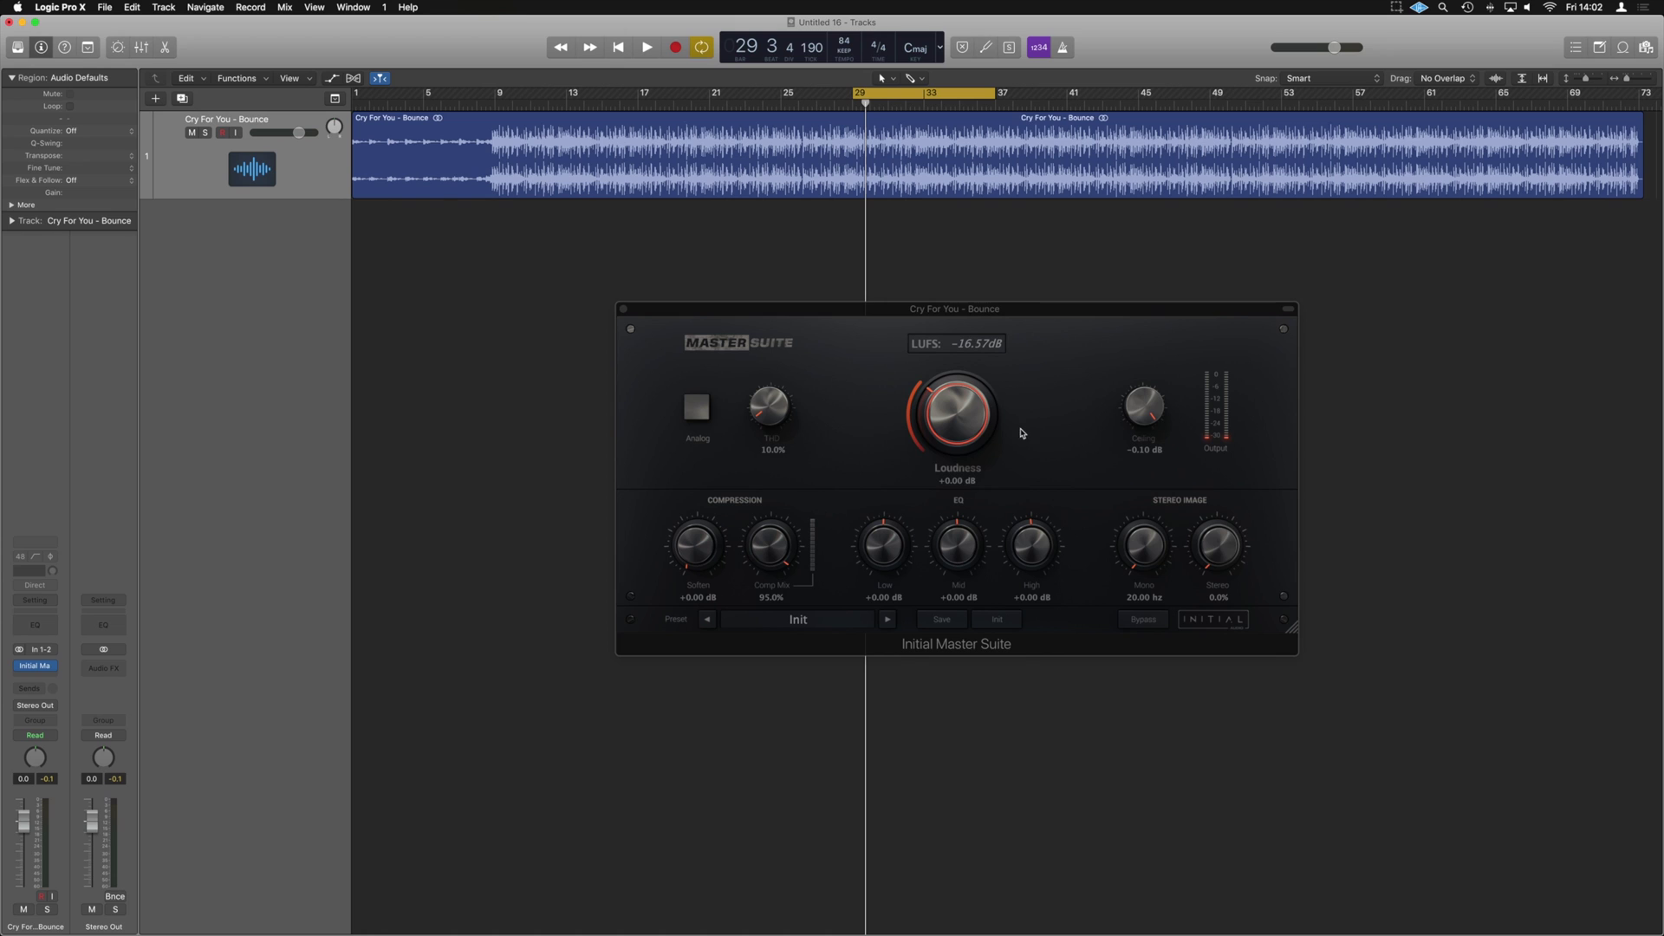
Set the Loudness of the master to +2.64 dB while the cycled section plays, and stop playback
{"action": "key", "text": "space"}
{"action": "left_click_drag", "start_coordinate": [964, 428], "coordinate": [967, 427]}
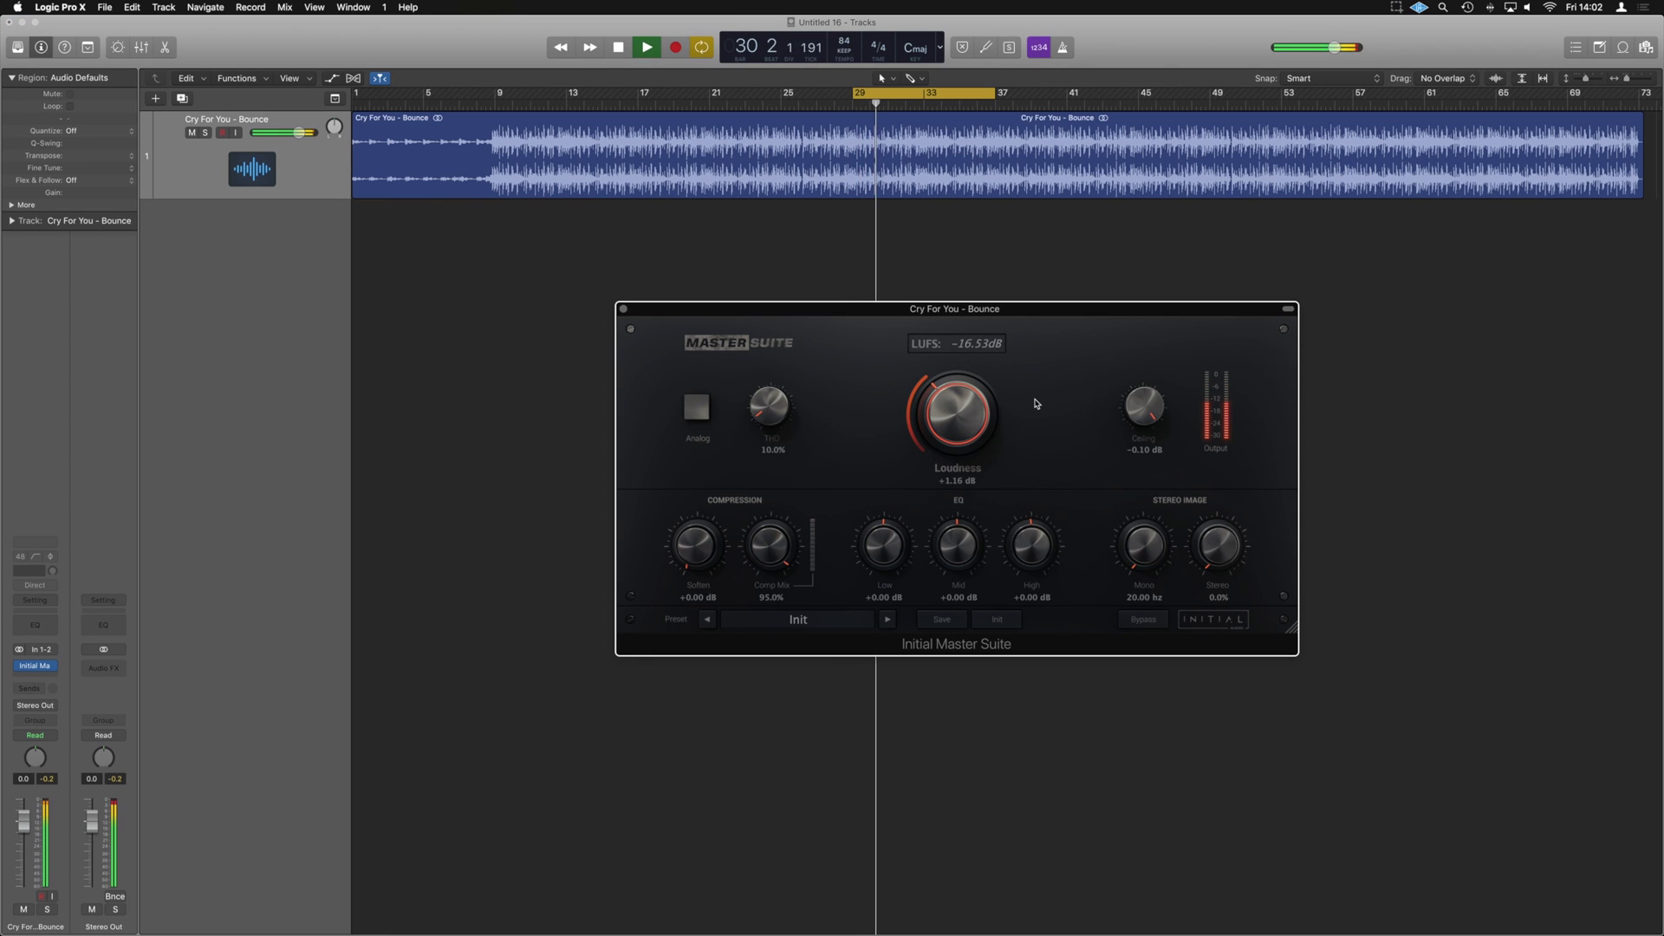
{"action": "left_click_drag", "start_coordinate": [964, 424], "coordinate": [966, 421]}
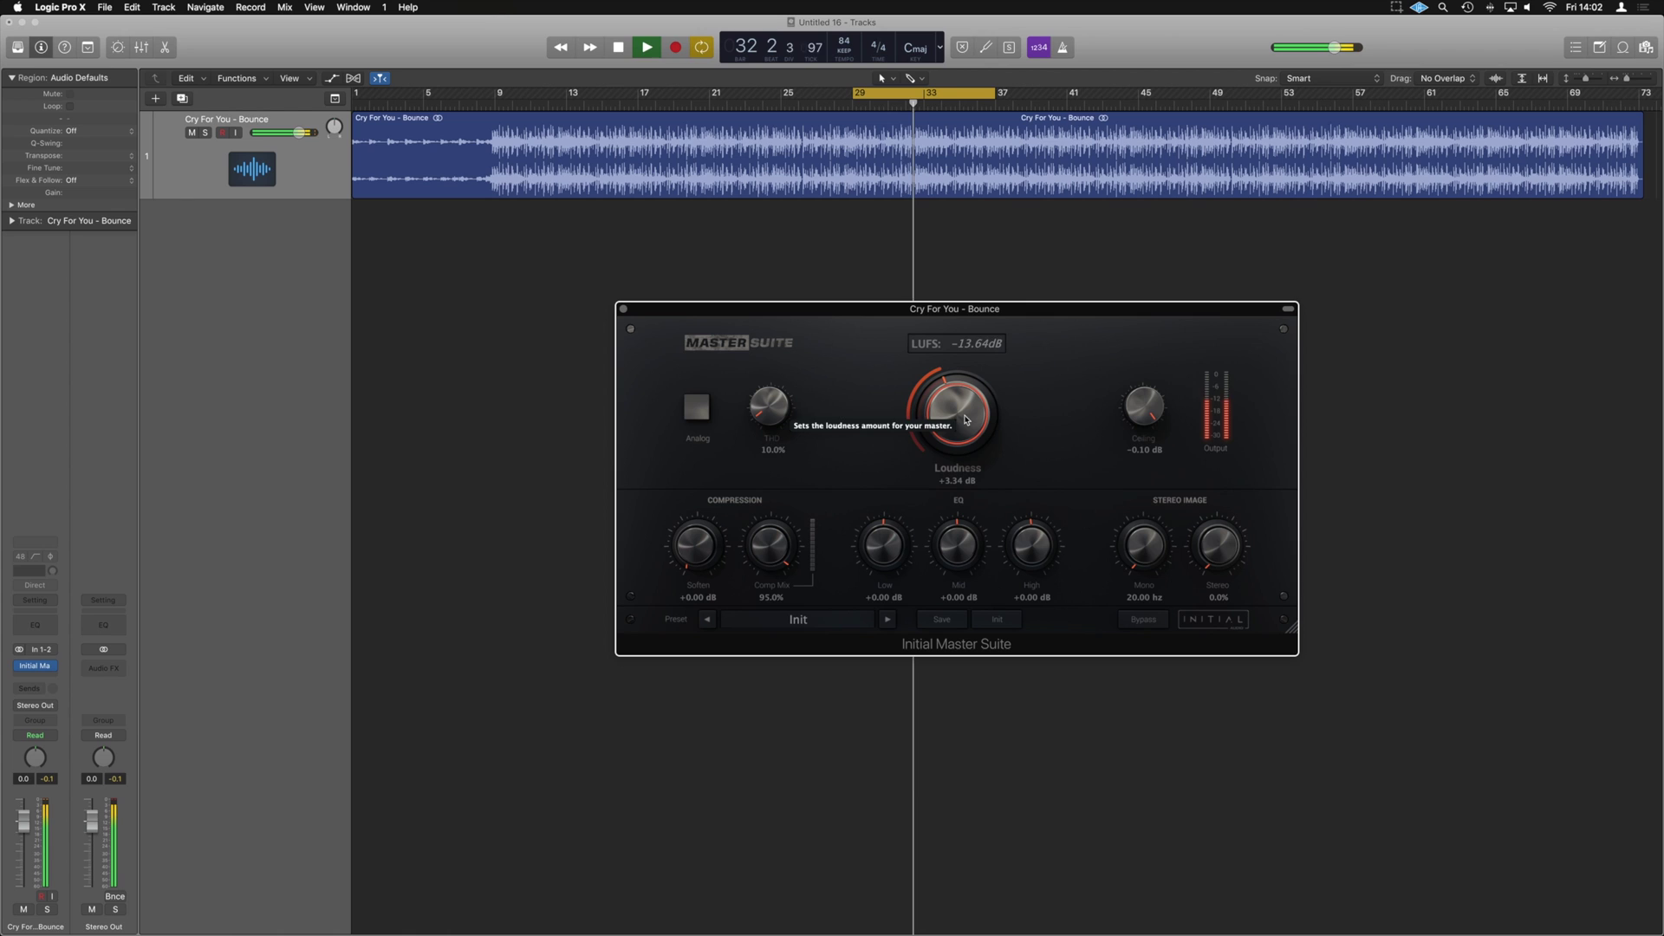
{"action": "left_click_drag", "start_coordinate": [966, 420], "coordinate": [966, 425]}
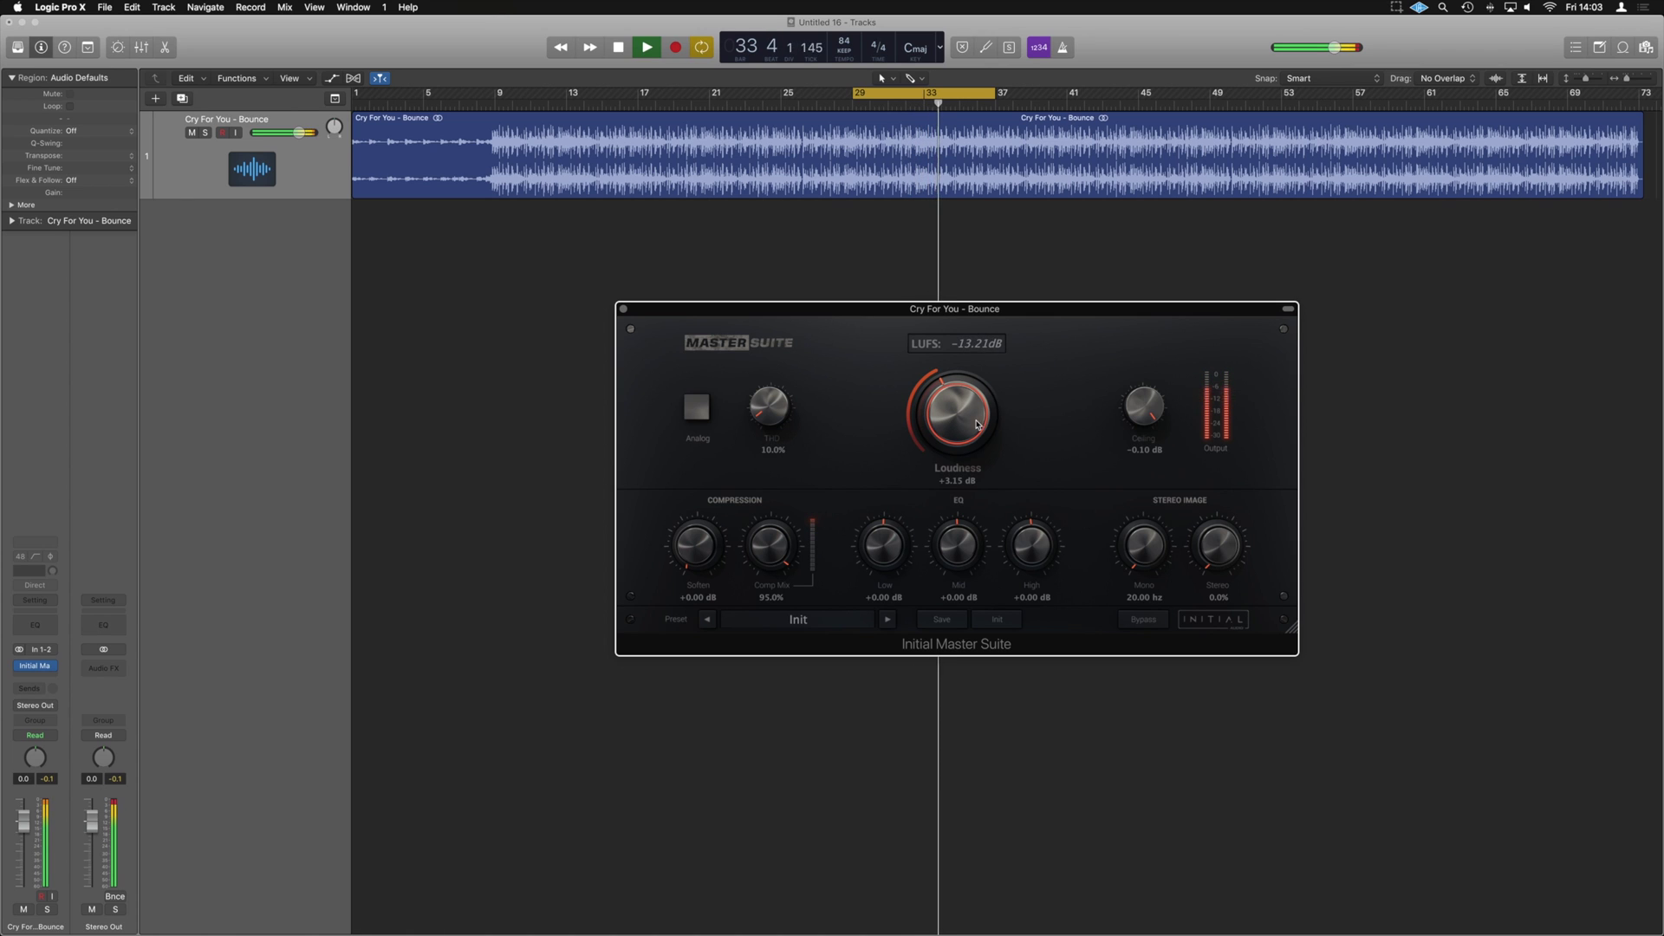
{"action": "left_click_drag", "start_coordinate": [977, 425], "coordinate": [968, 430]}
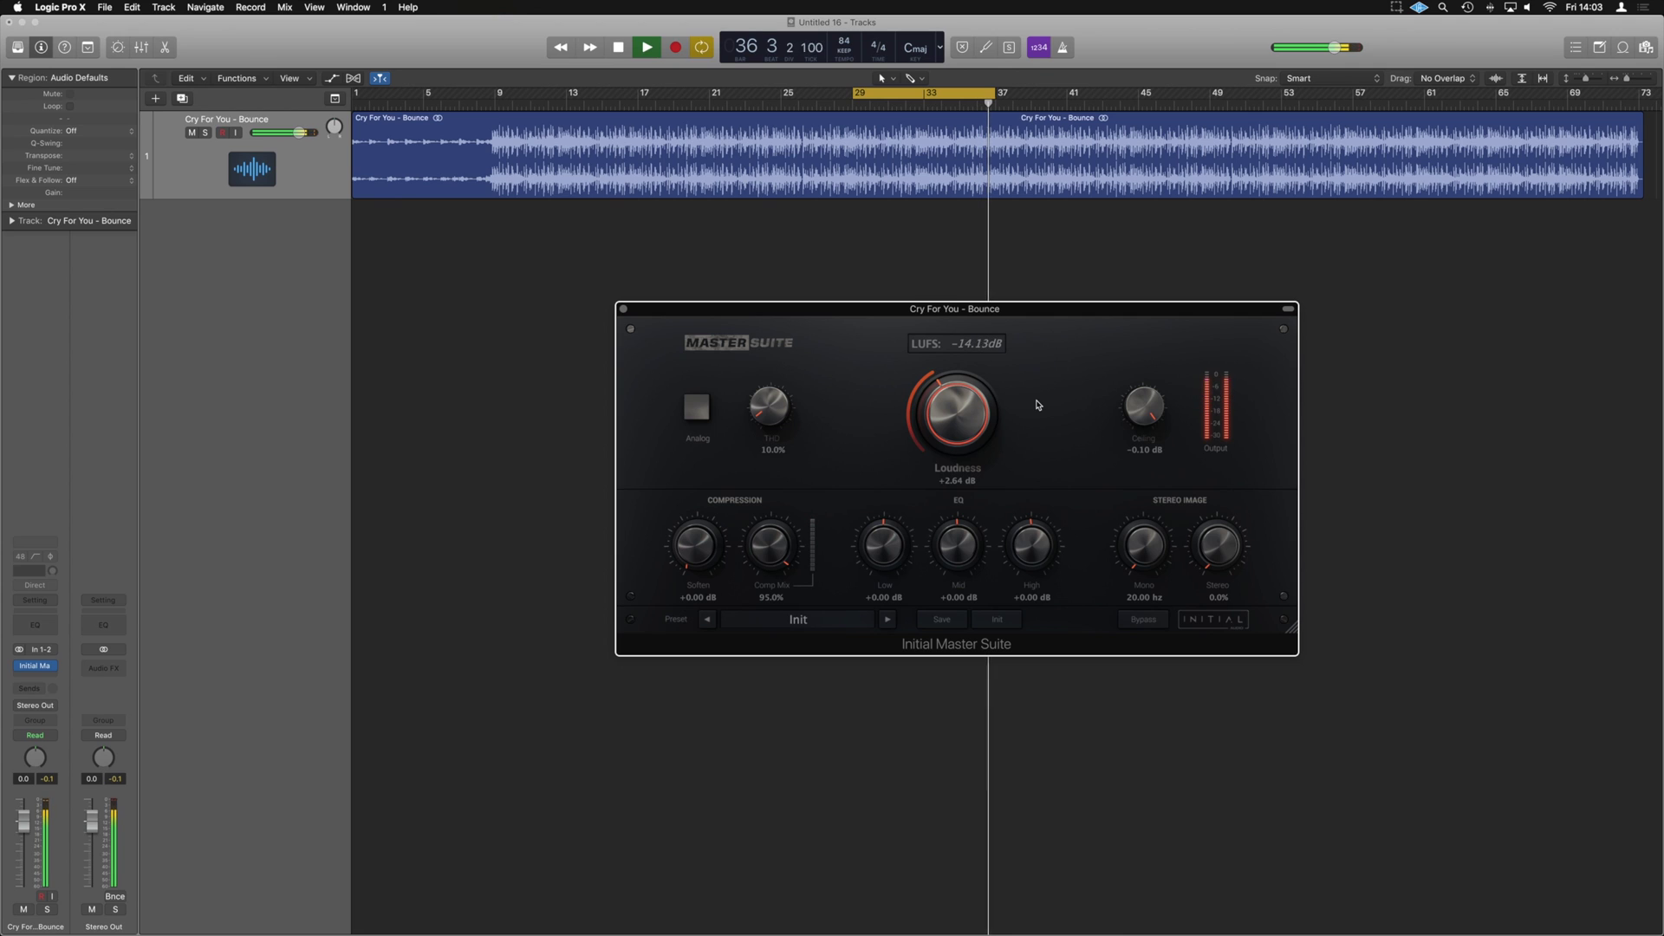
{"action": "key", "text": "space"}
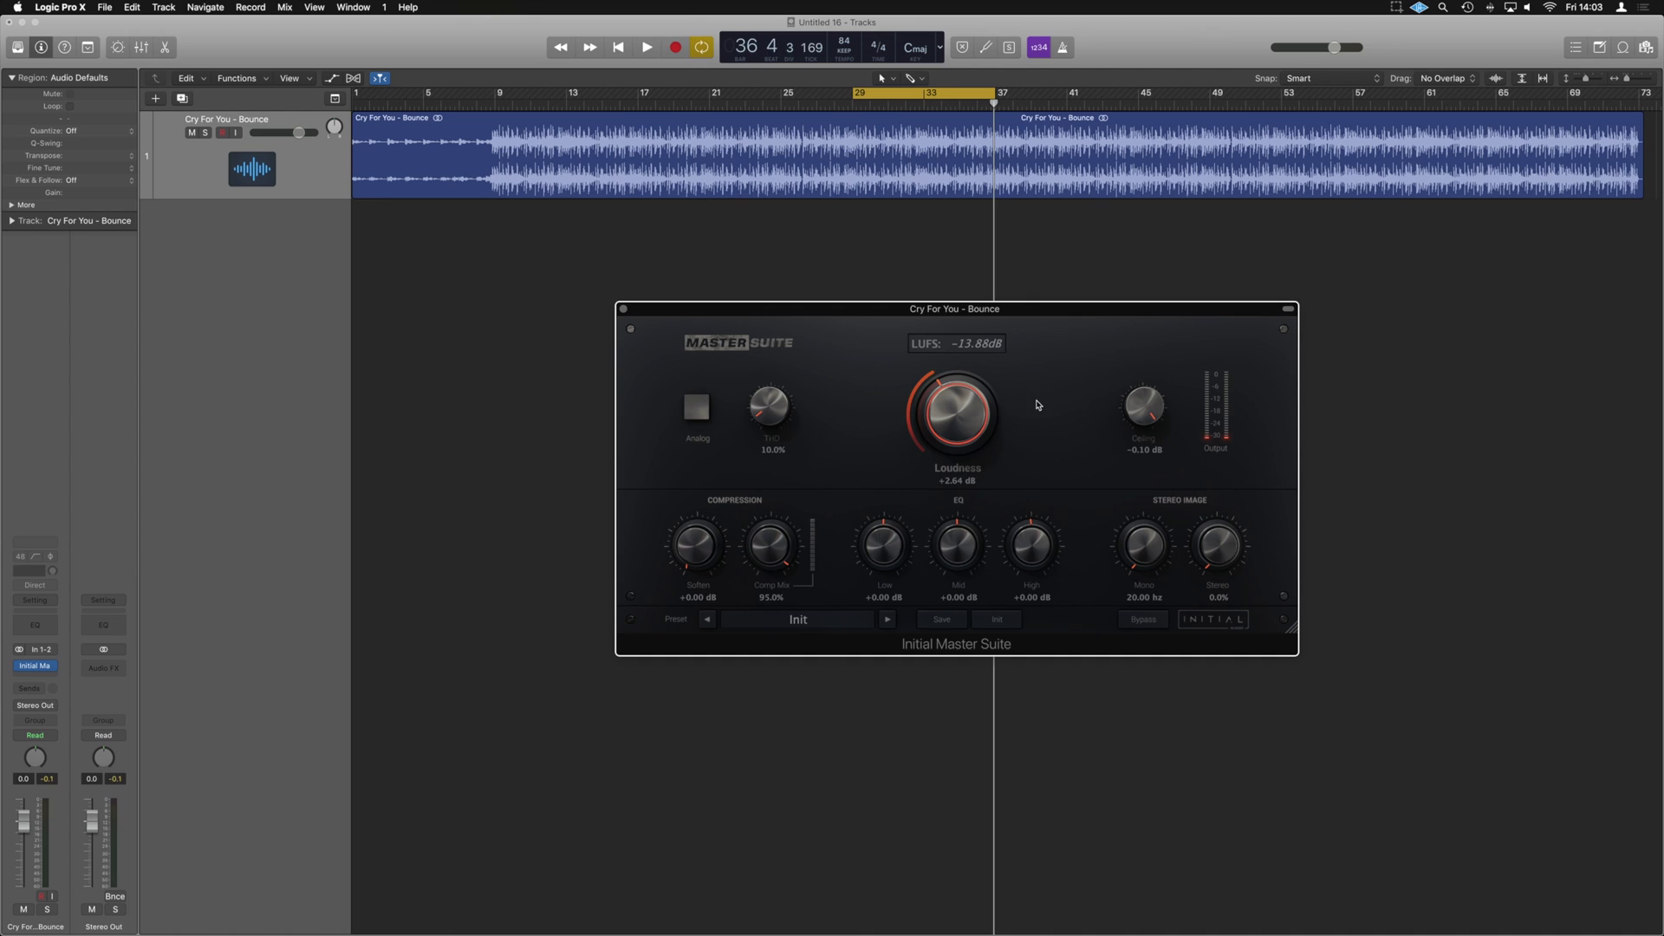
Set the compression's Comp Mix to 100% and Soften to +4.21 dB while the section plays
{"action": "key", "text": "space"}
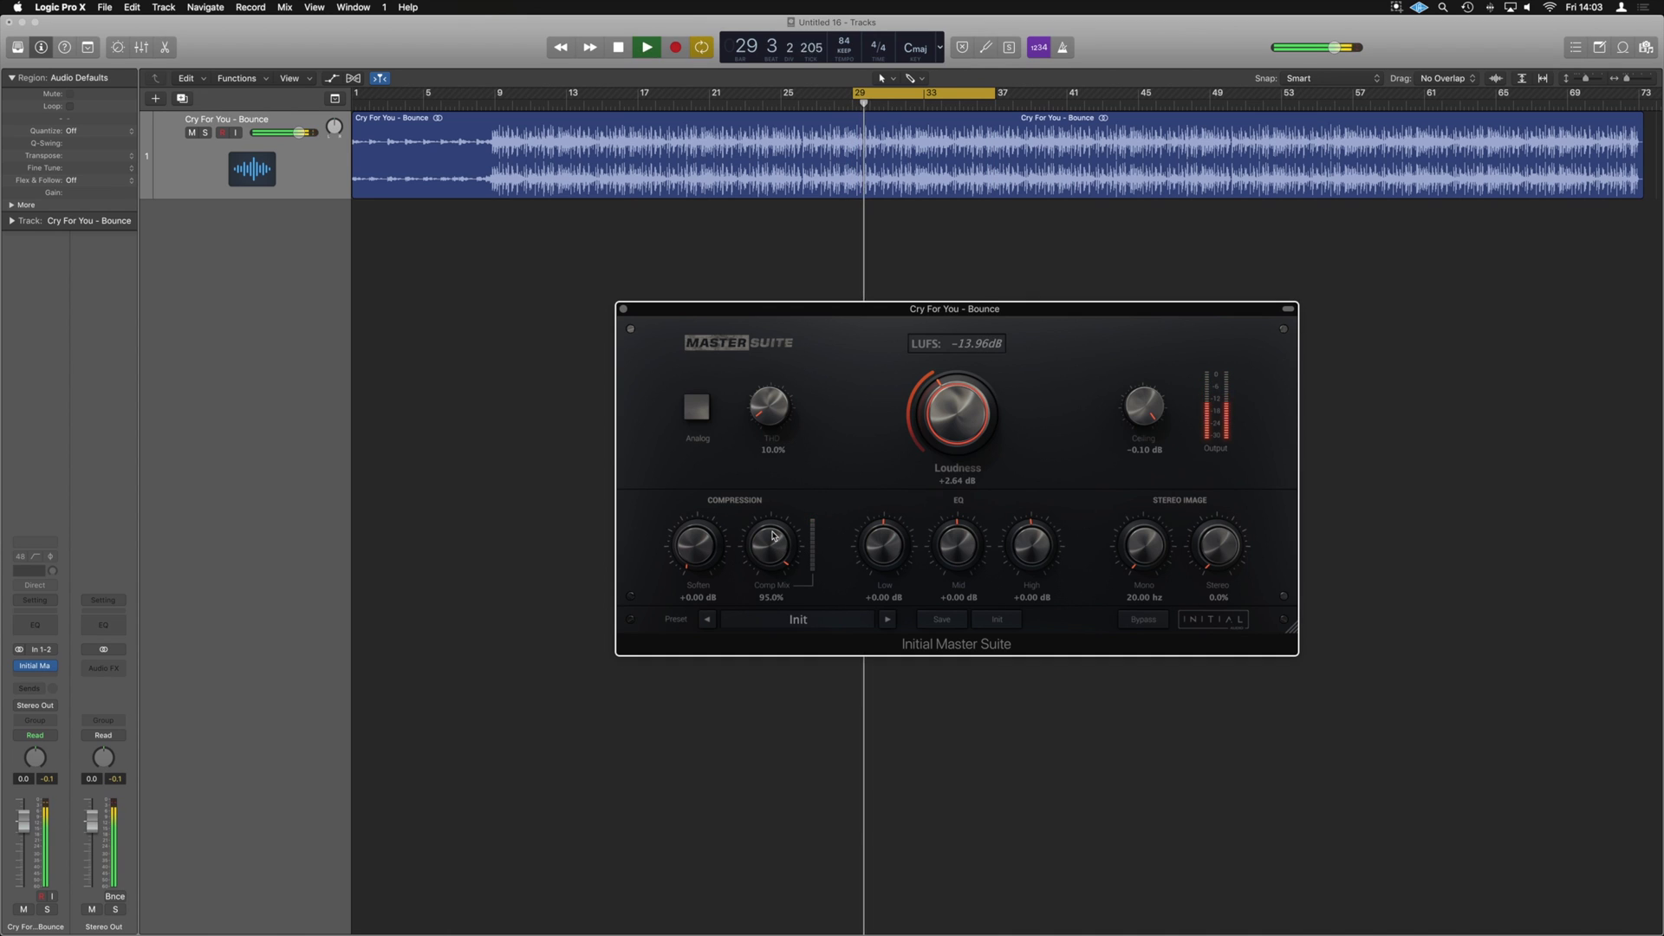
{"action": "key", "text": "space"}
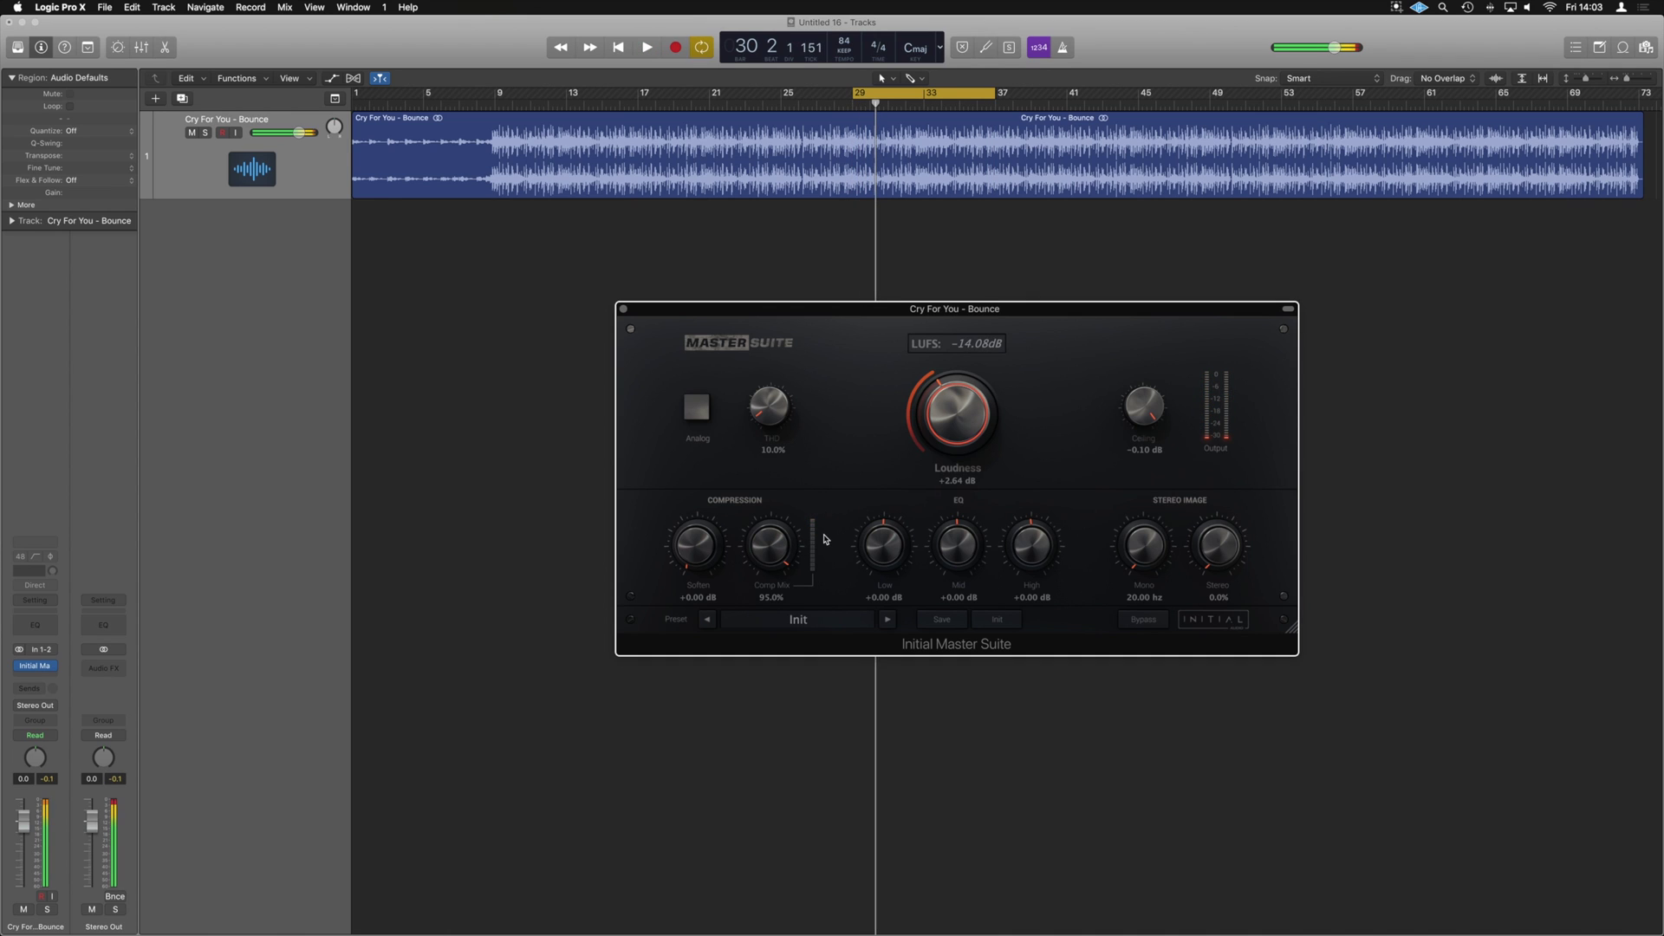
{"action": "key", "text": "space"}
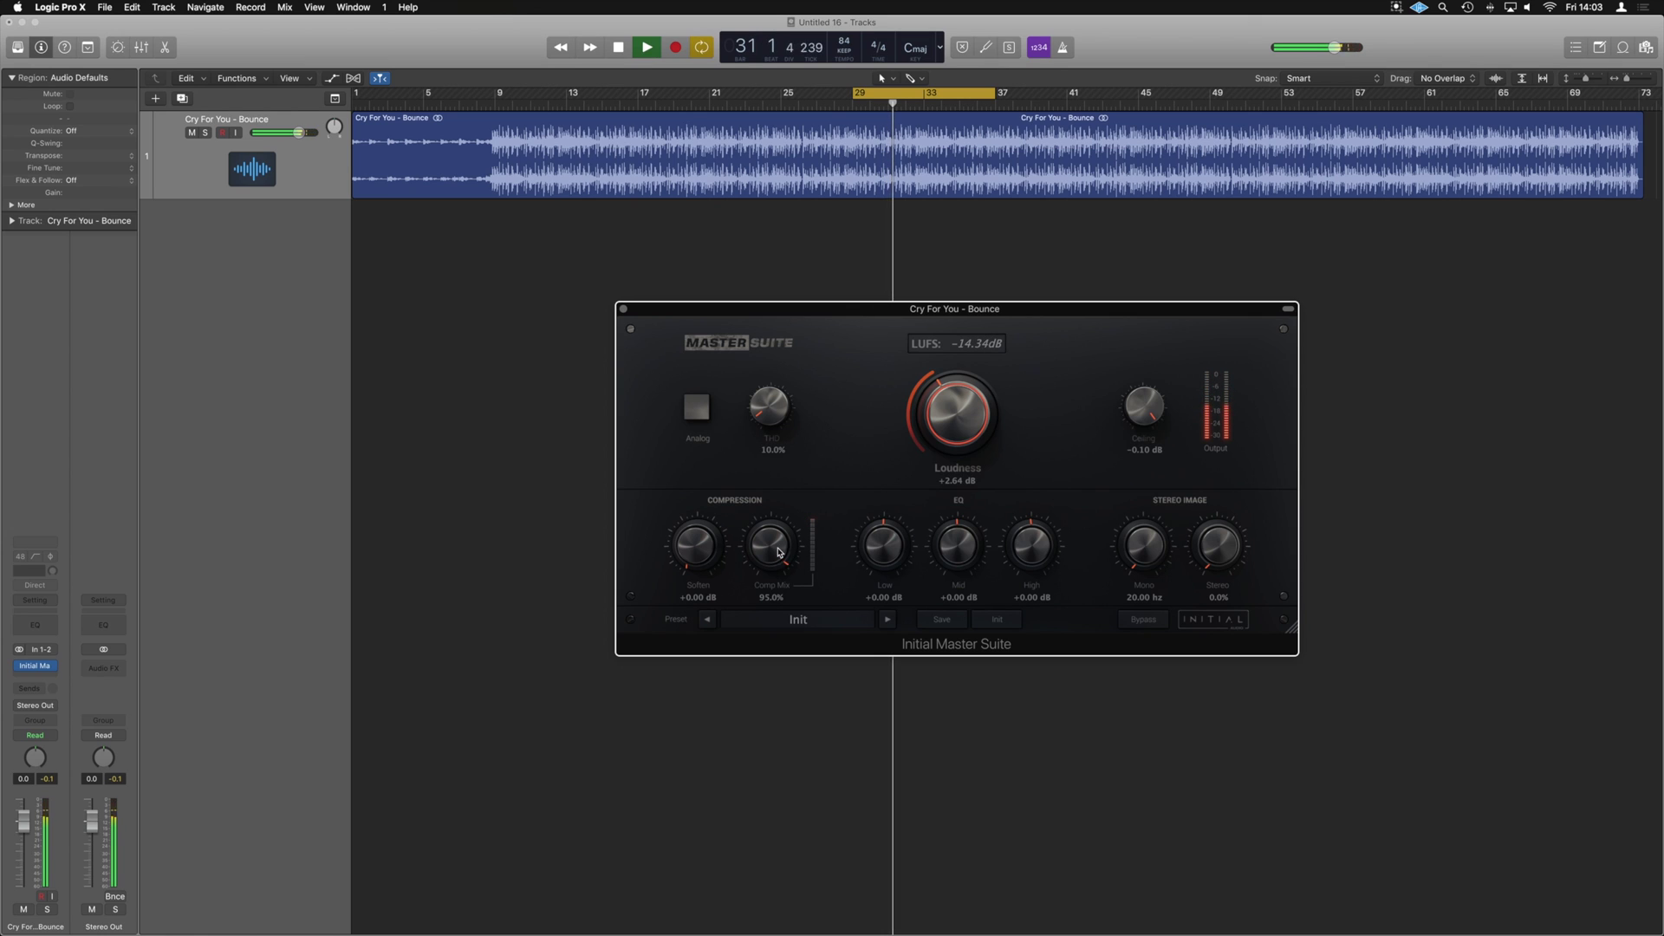
{"action": "left_click_drag", "start_coordinate": [779, 549], "coordinate": [779, 544]}
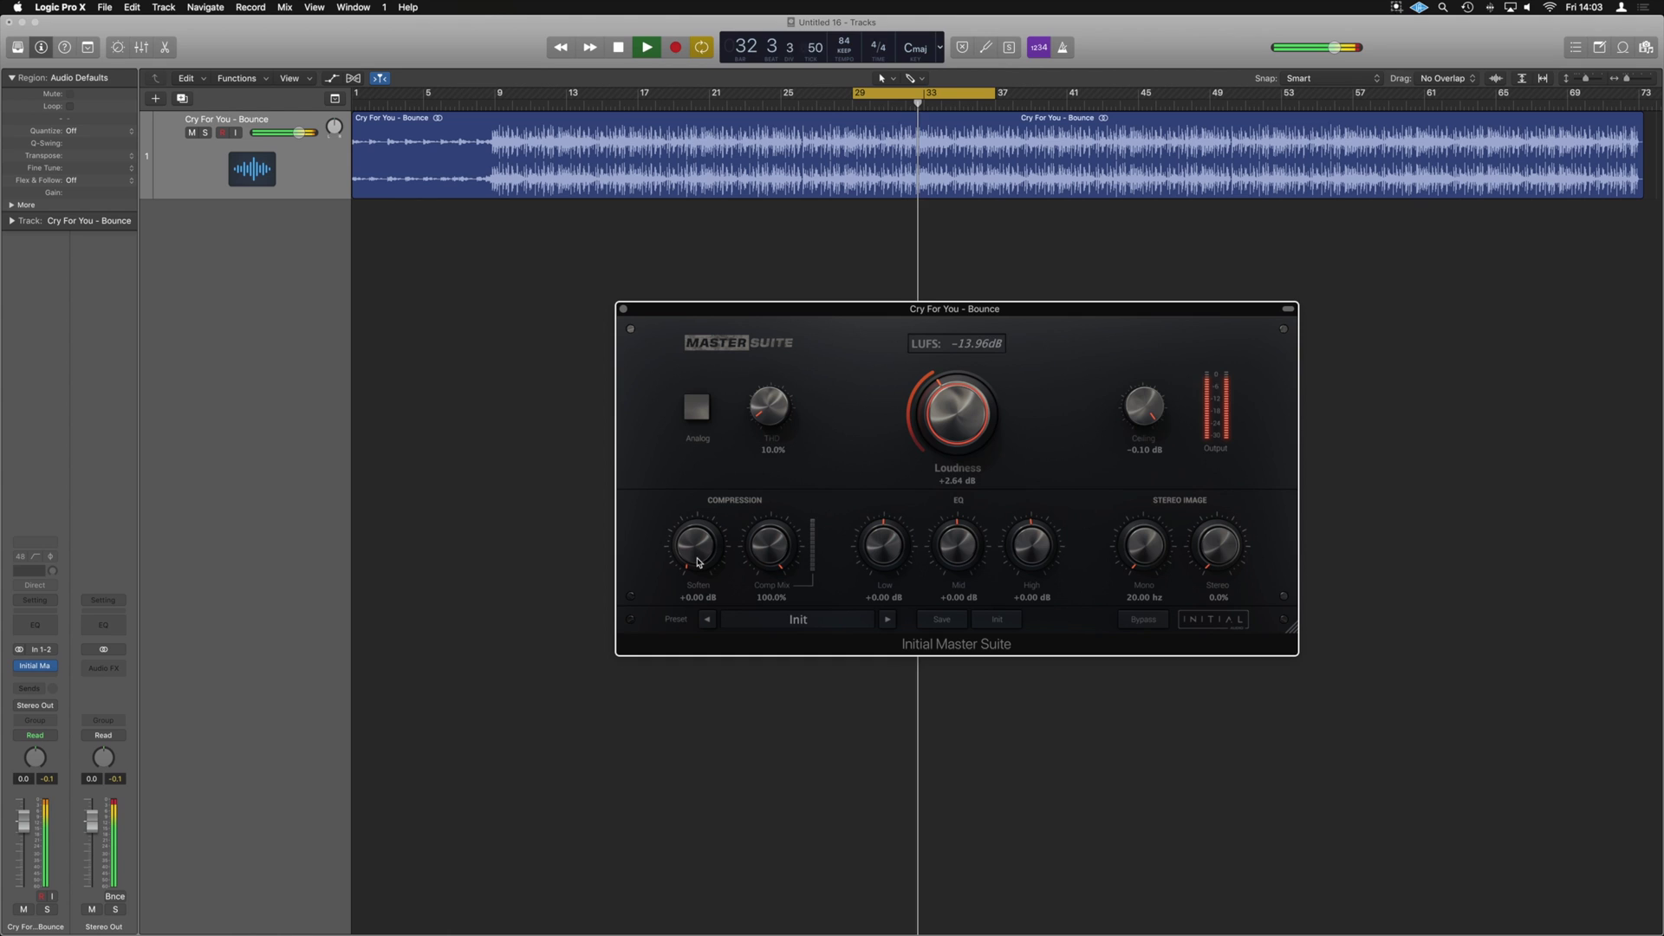
{"action": "left_click_drag", "start_coordinate": [701, 566], "coordinate": [695, 491]}
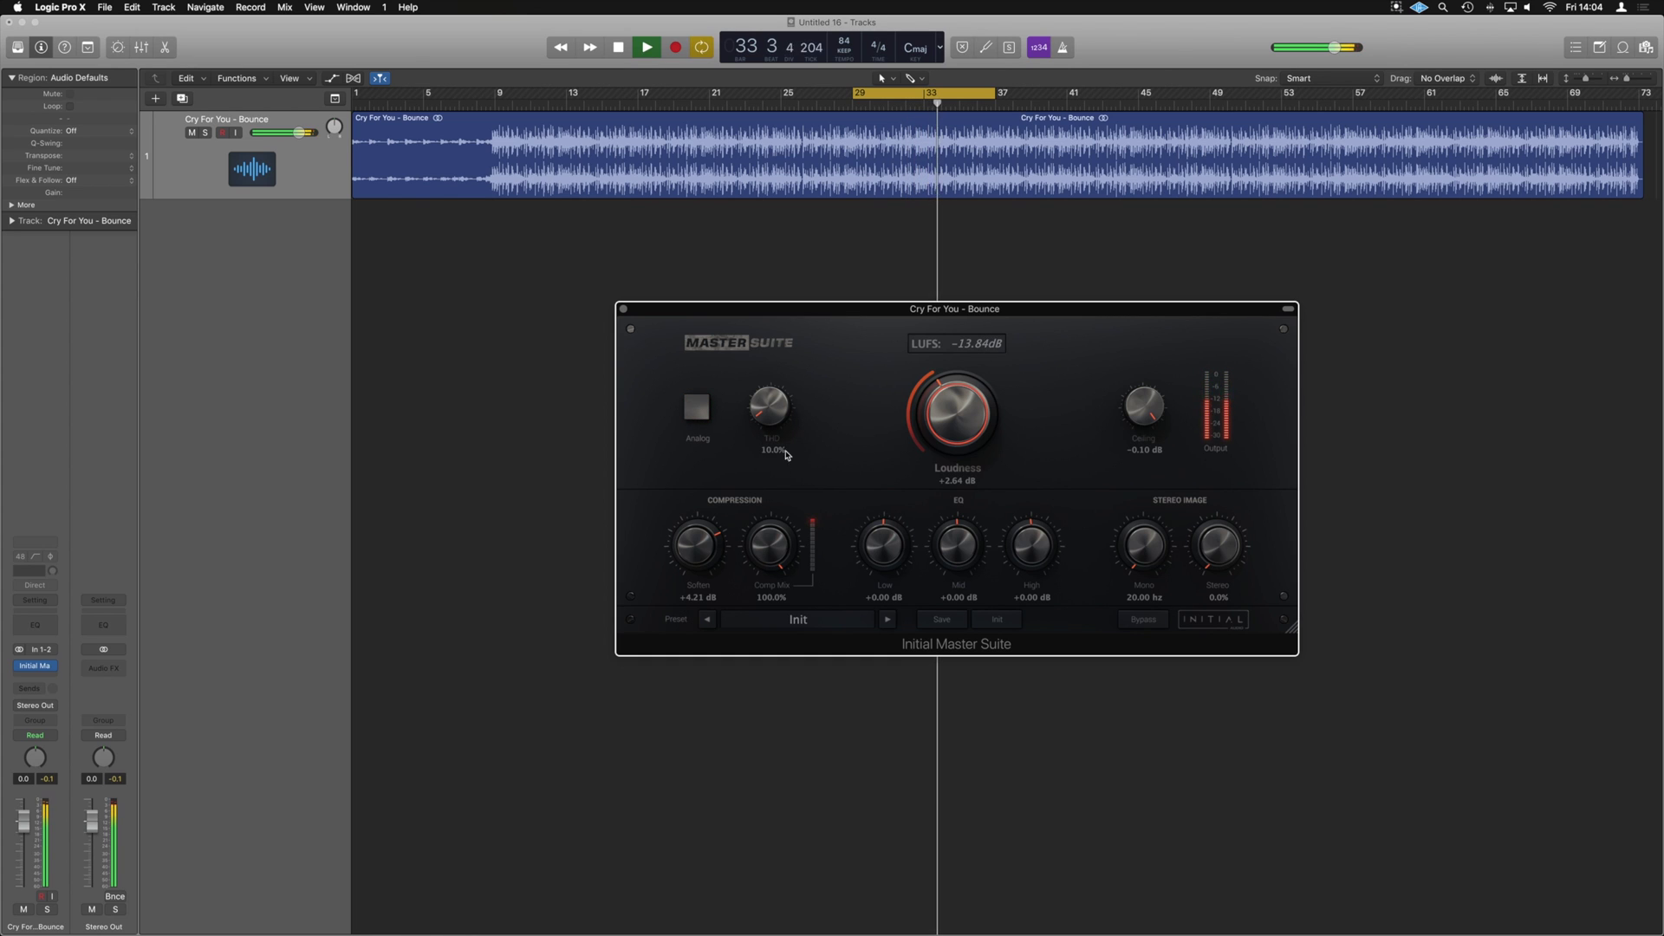
Compare the sound with Analog on and off, leave it on, and set THD to 40.4%
{"action": "left_click", "coordinate": [696, 406]}
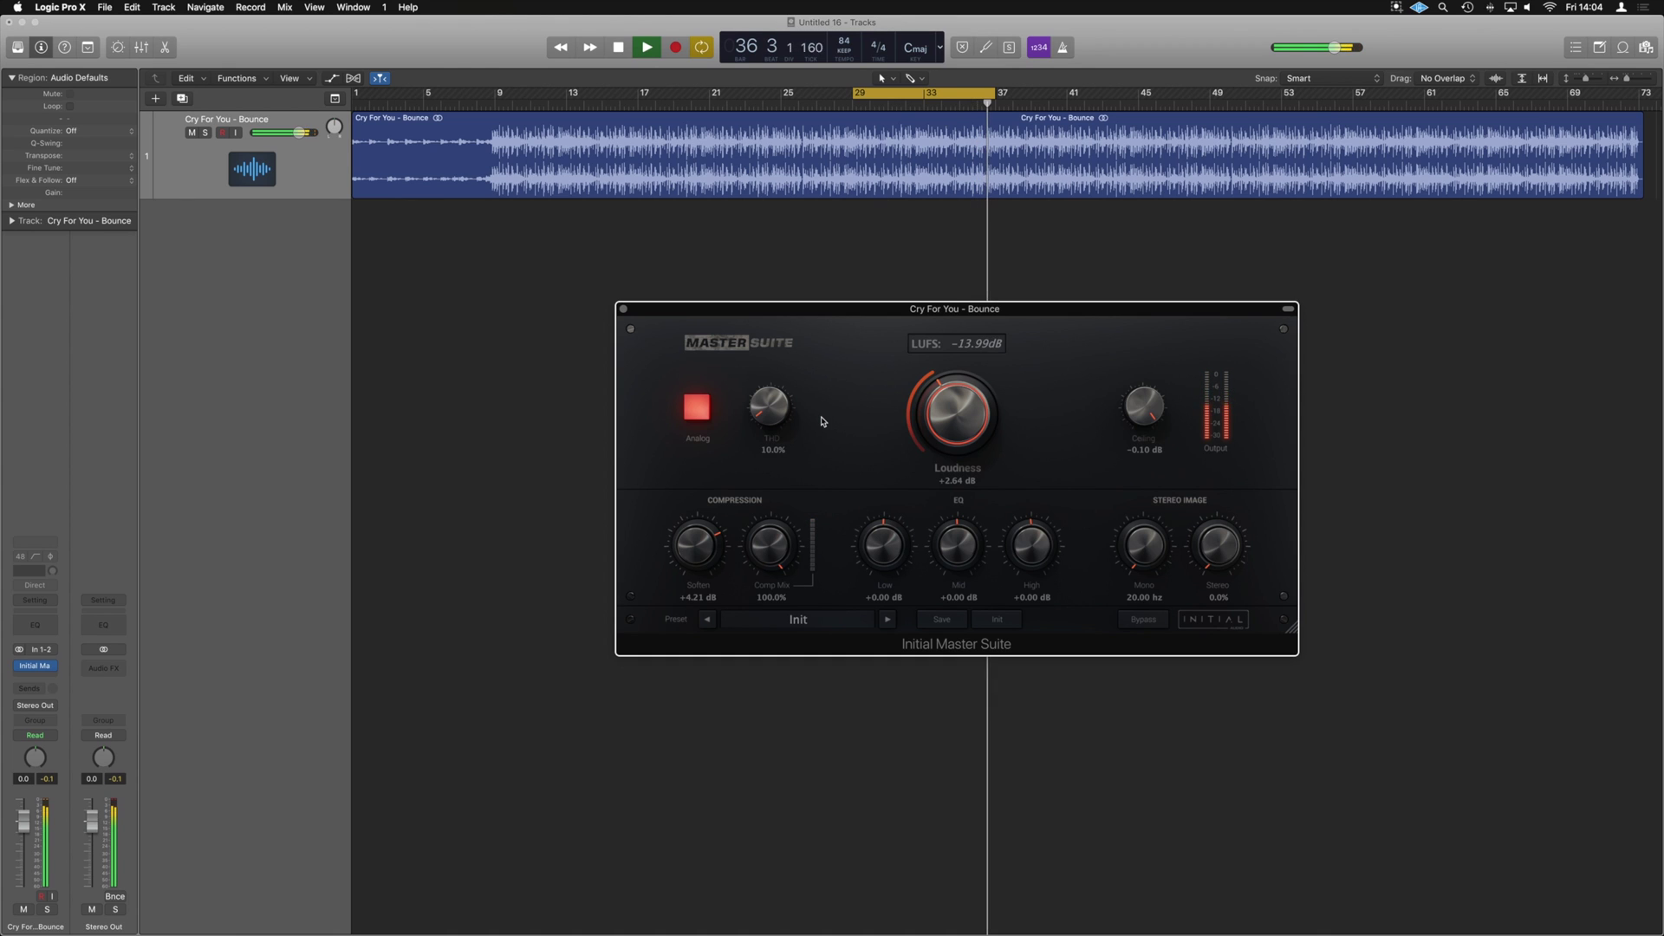
{"action": "left_click", "coordinate": [696, 406]}
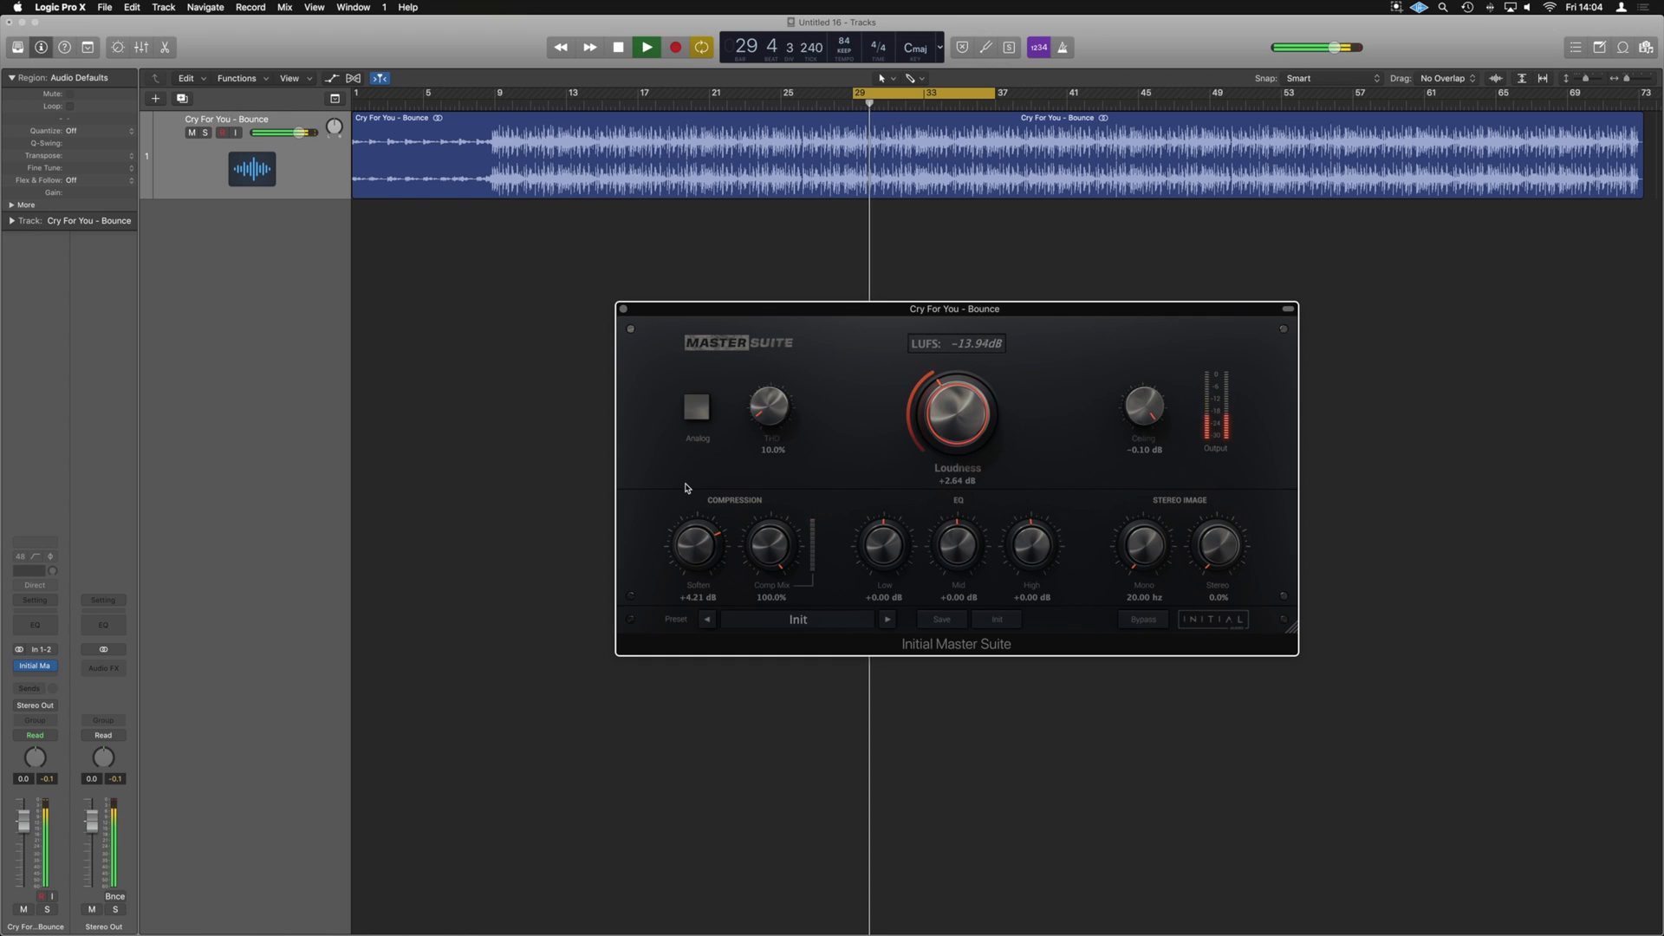
{"action": "left_click", "coordinate": [703, 420]}
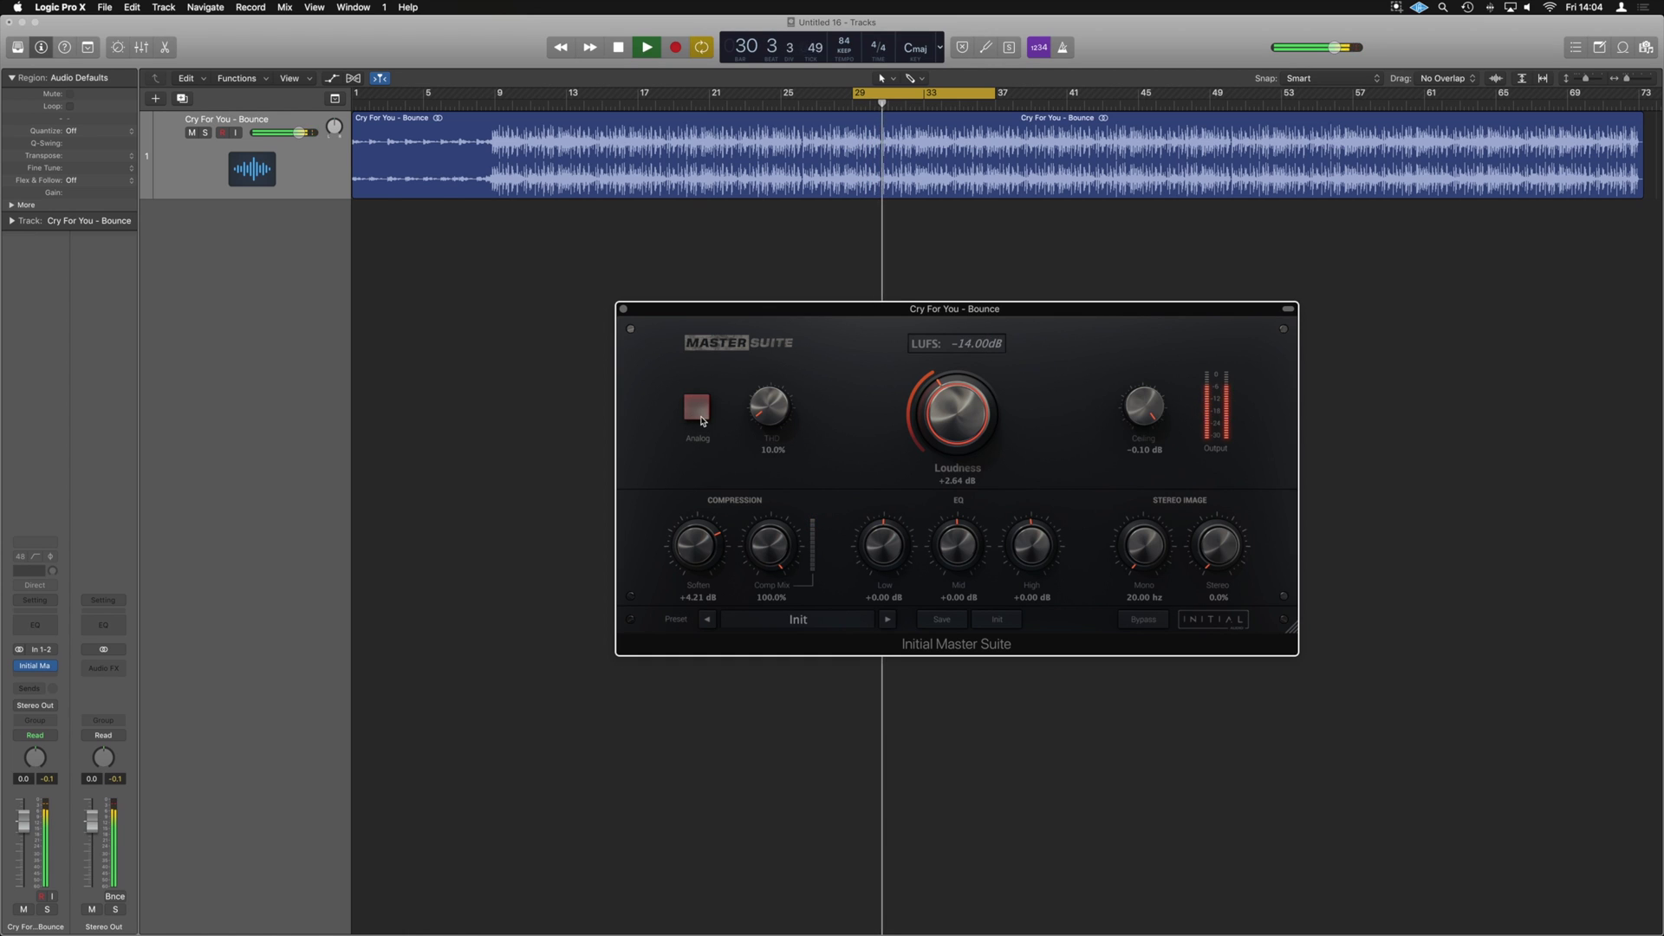
{"action": "left_click", "coordinate": [703, 420]}
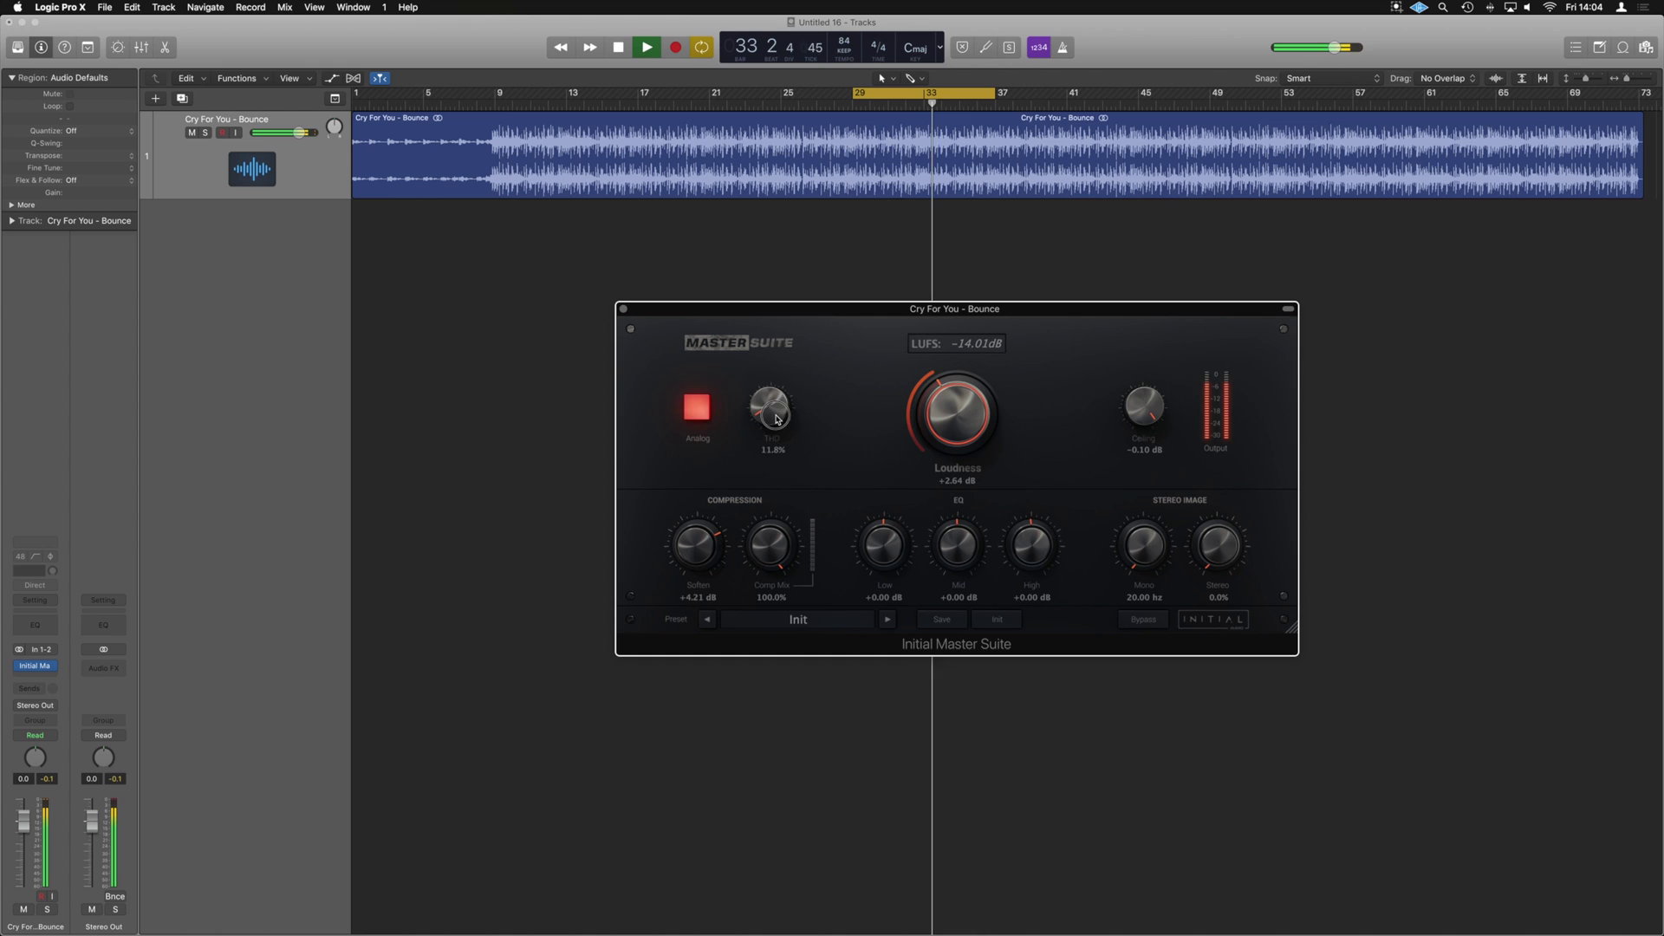
{"action": "left_click_drag", "start_coordinate": [775, 422], "coordinate": [778, 363]}
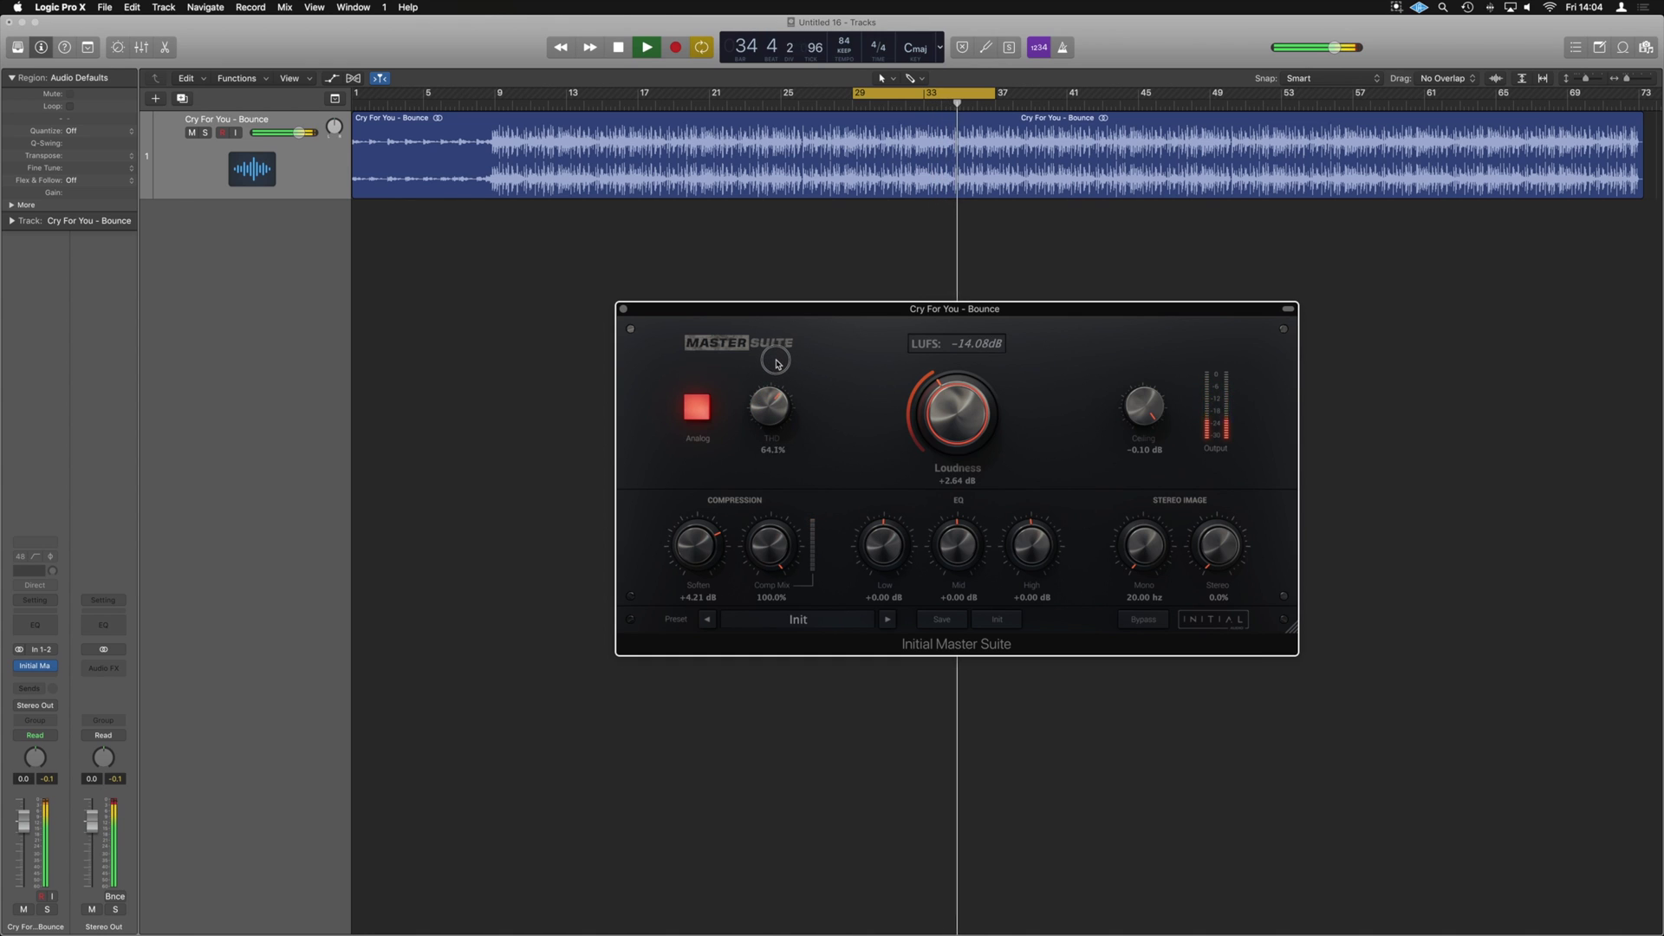
{"action": "left_click_drag", "start_coordinate": [778, 363], "coordinate": [775, 392]}
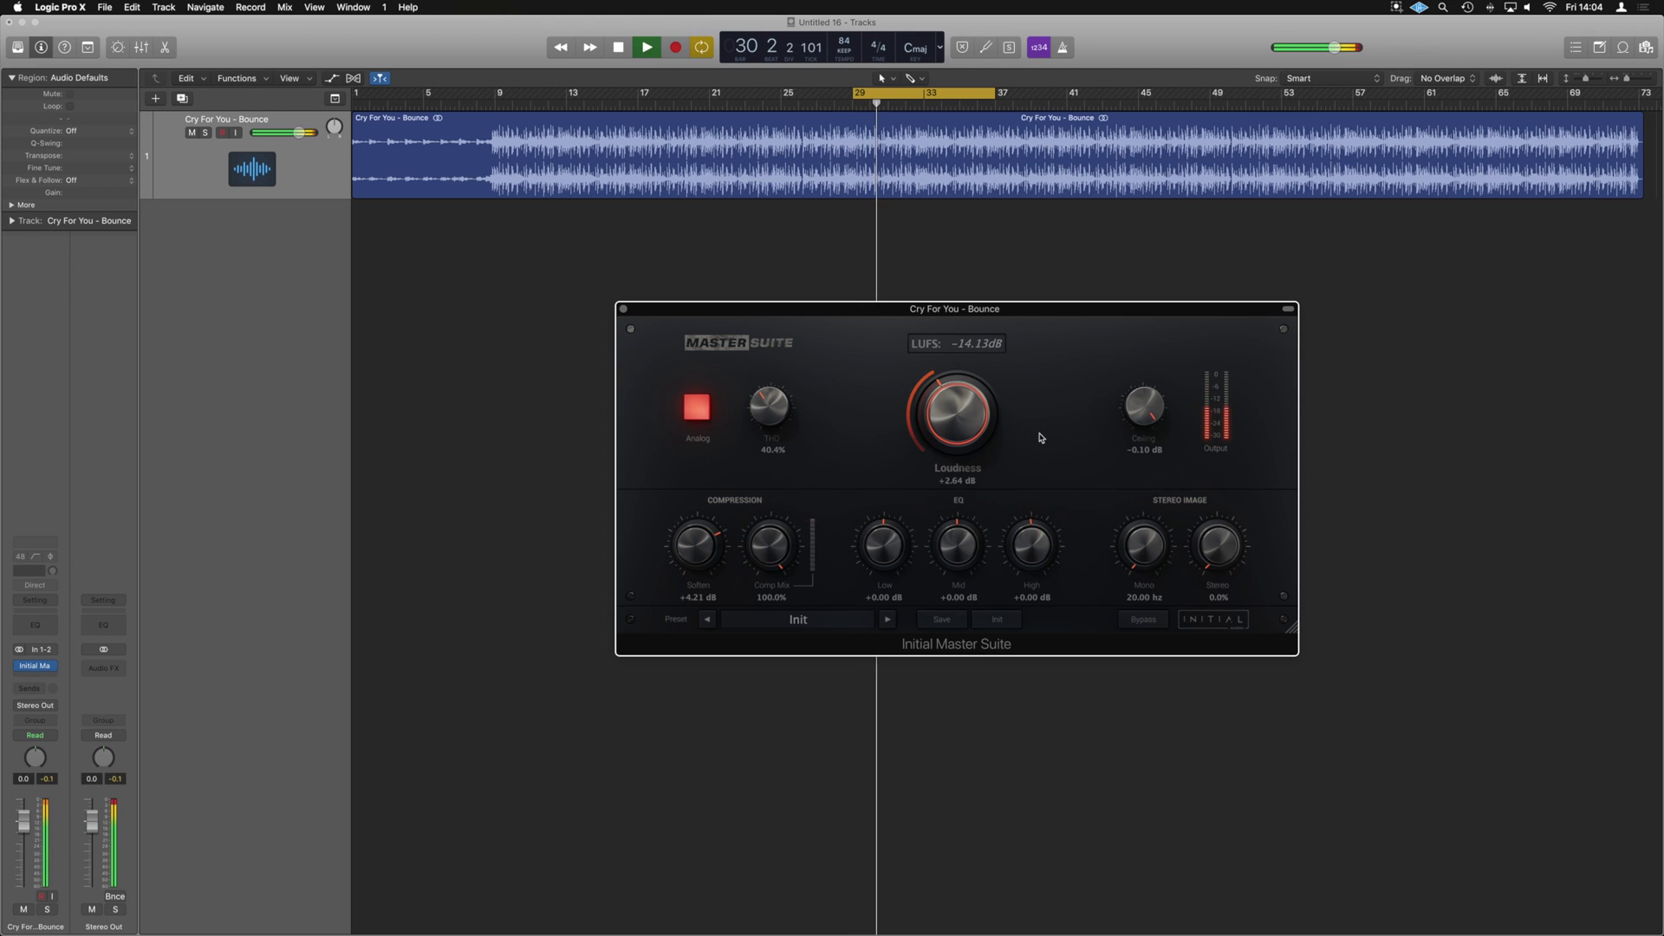
Set the stereo image's Mono frequency to 102.86 Hz and play the section to check it
{"action": "key", "text": "space"}
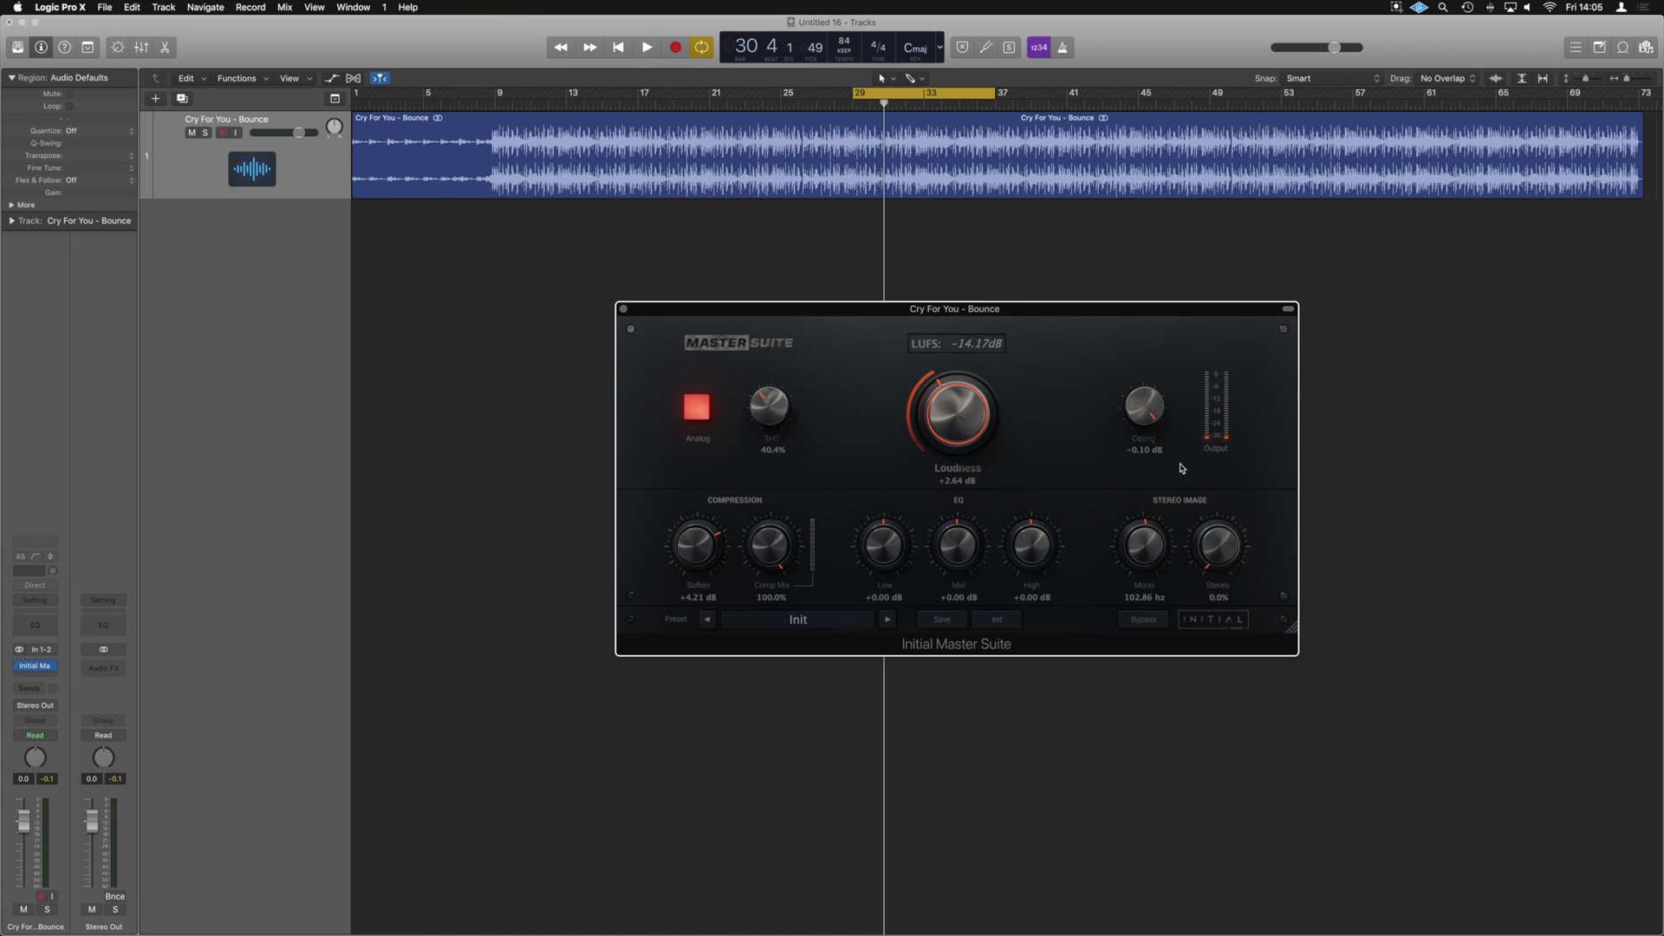
{"action": "key", "text": "space"}
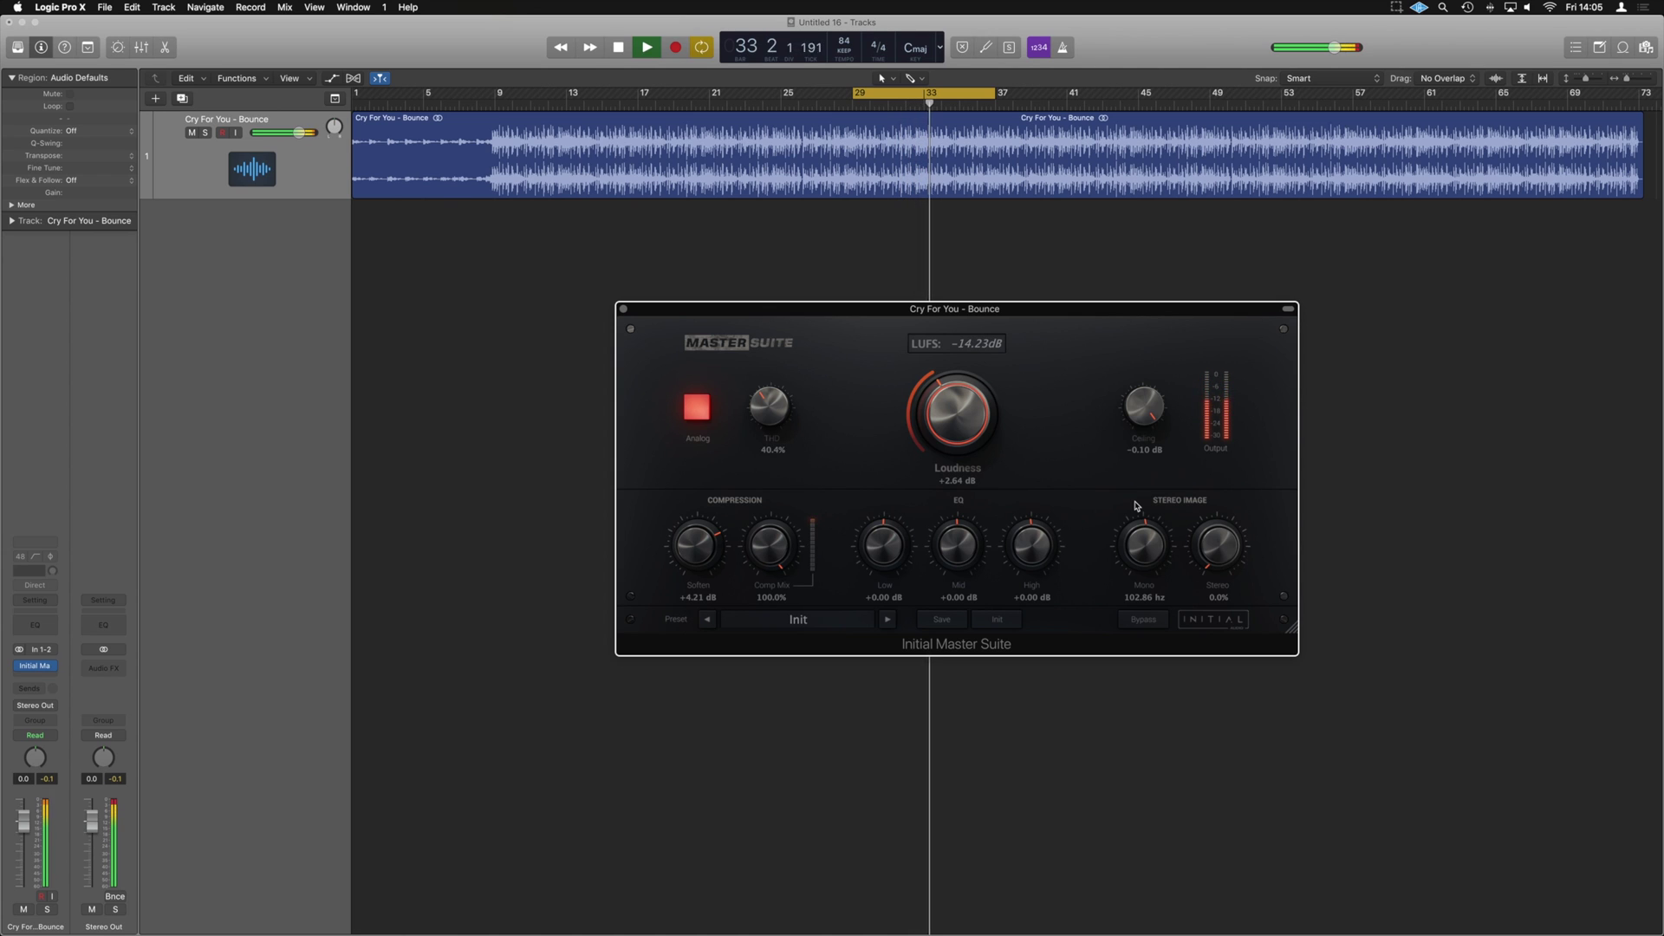
{"action": "key", "text": "space"}
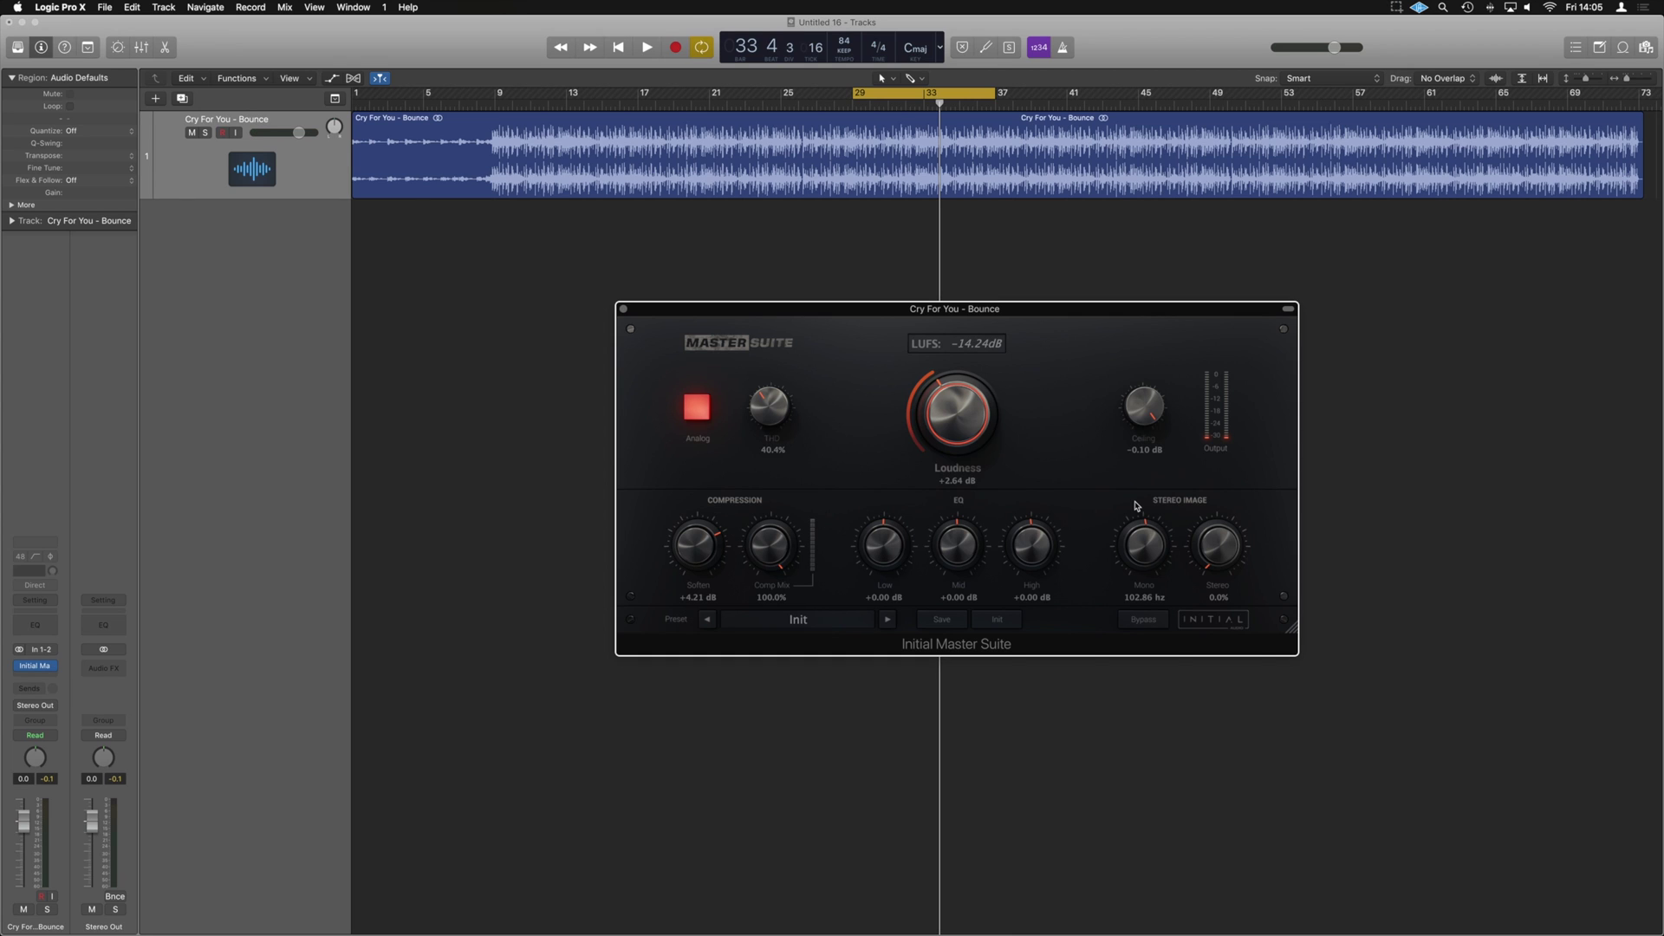
Set the Mid EQ to +1.46 dB and the High EQ to -0.97 dB
{"action": "left_click_drag", "start_coordinate": [968, 549], "coordinate": [1028, 553]}
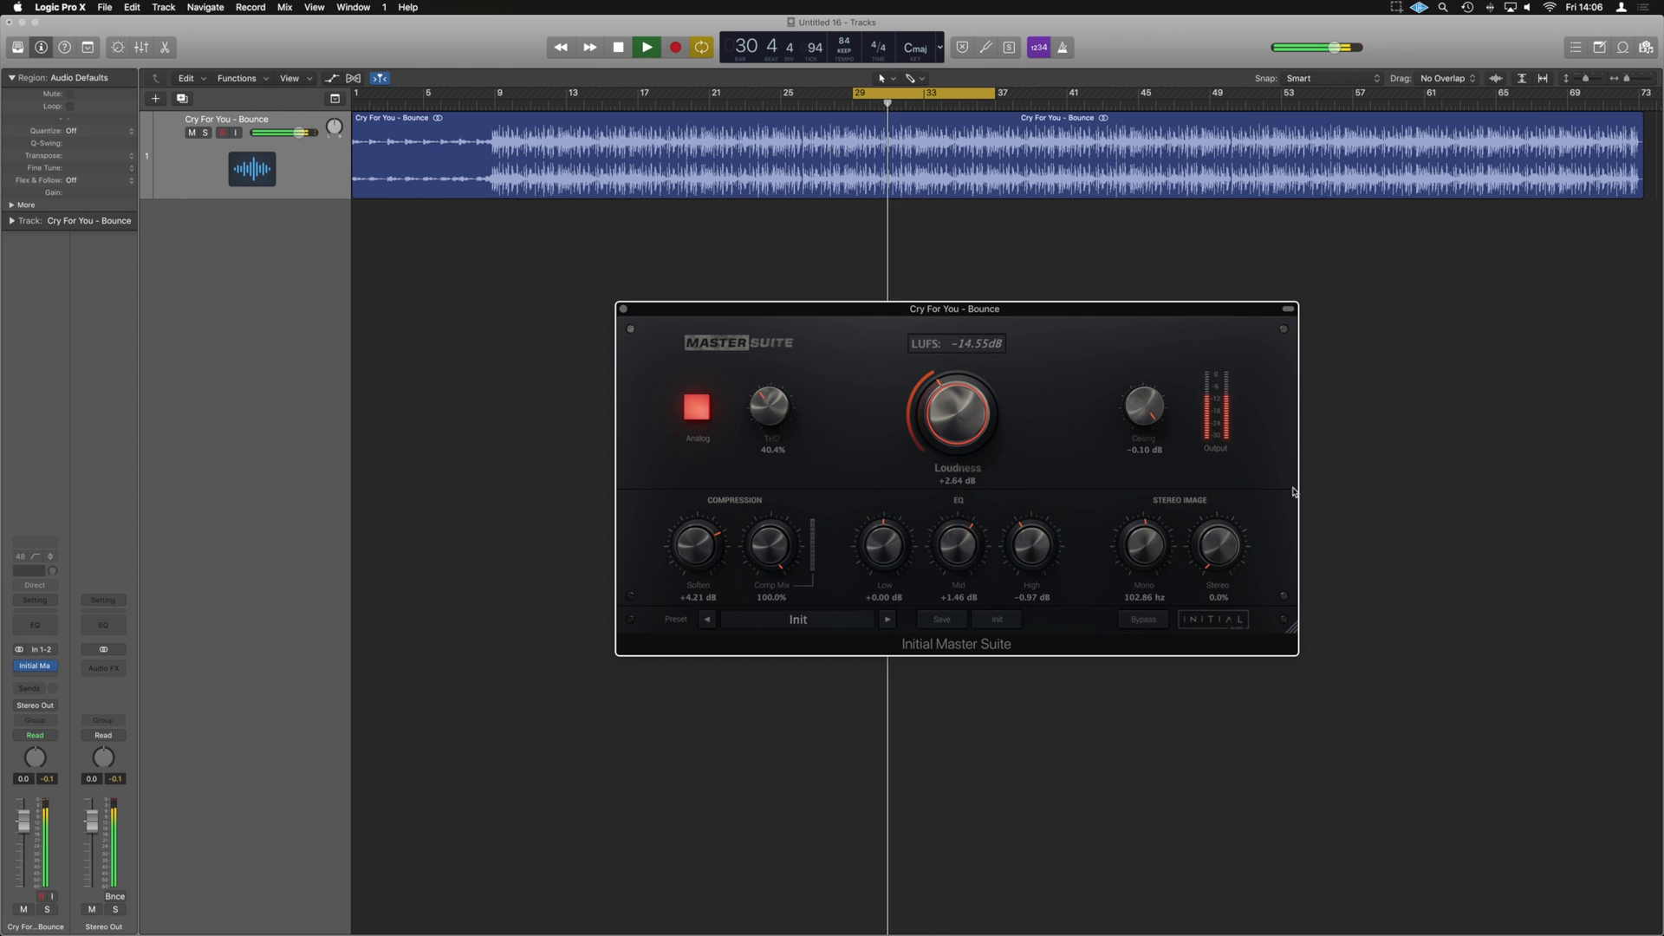
Compare the track with Initial Master Suite bypassed and active, shortening the cycle to bars 29 to 33, and leave the plug-in on with playback stopped
{"action": "left_click", "coordinate": [23, 668]}
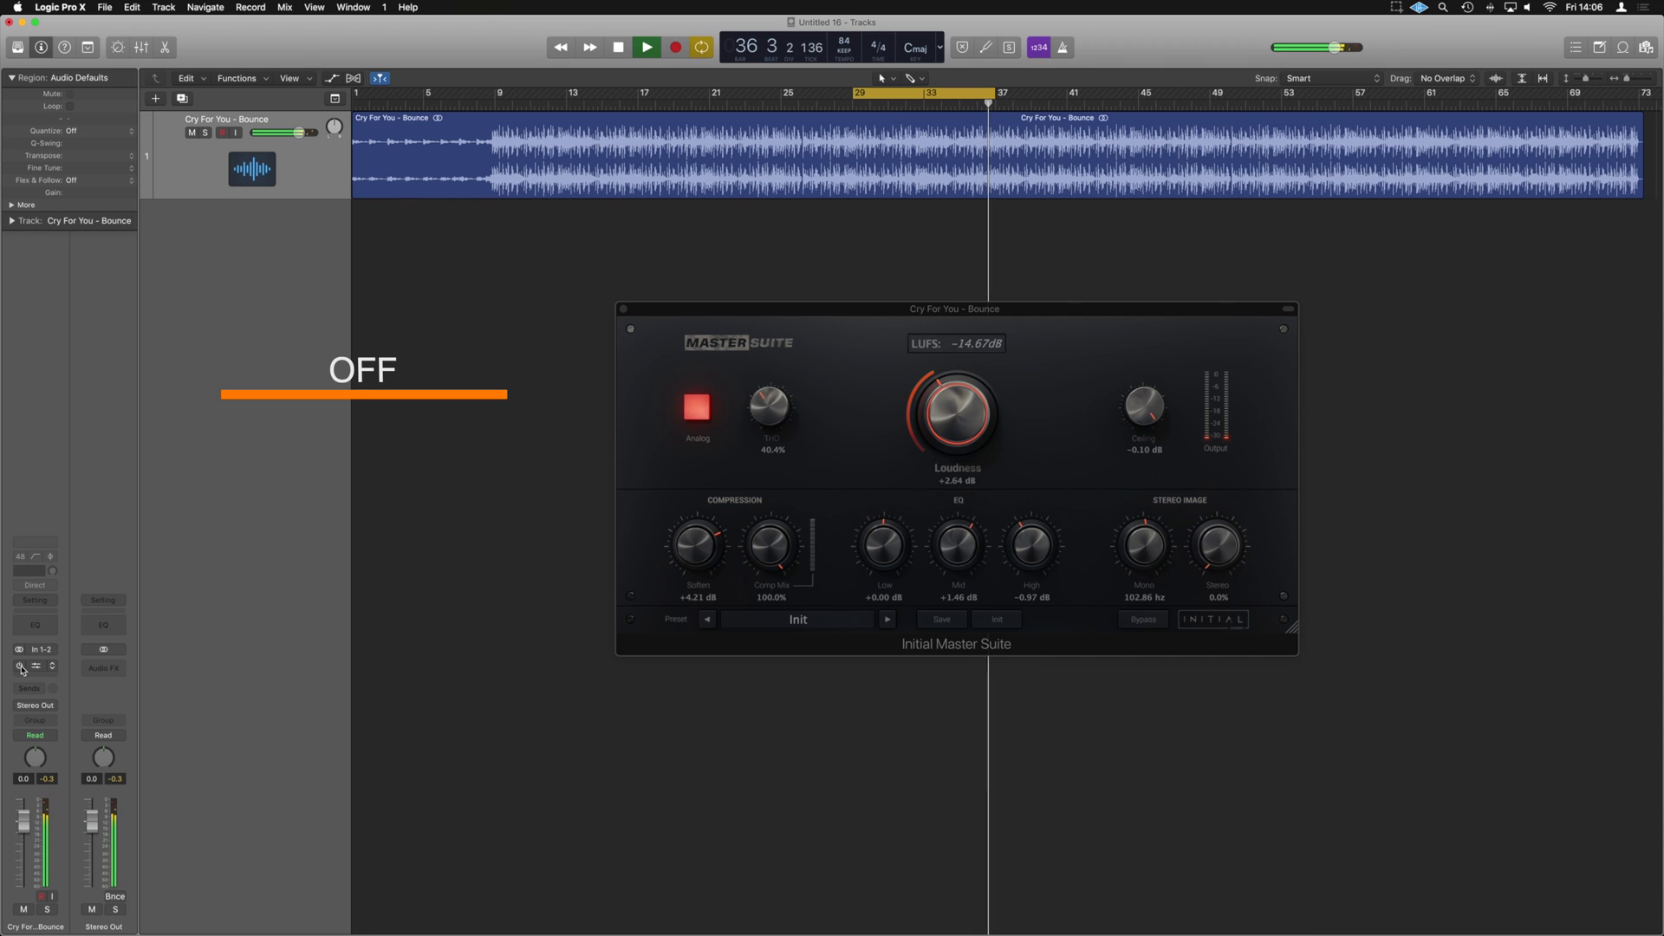
{"action": "left_click", "coordinate": [20, 666]}
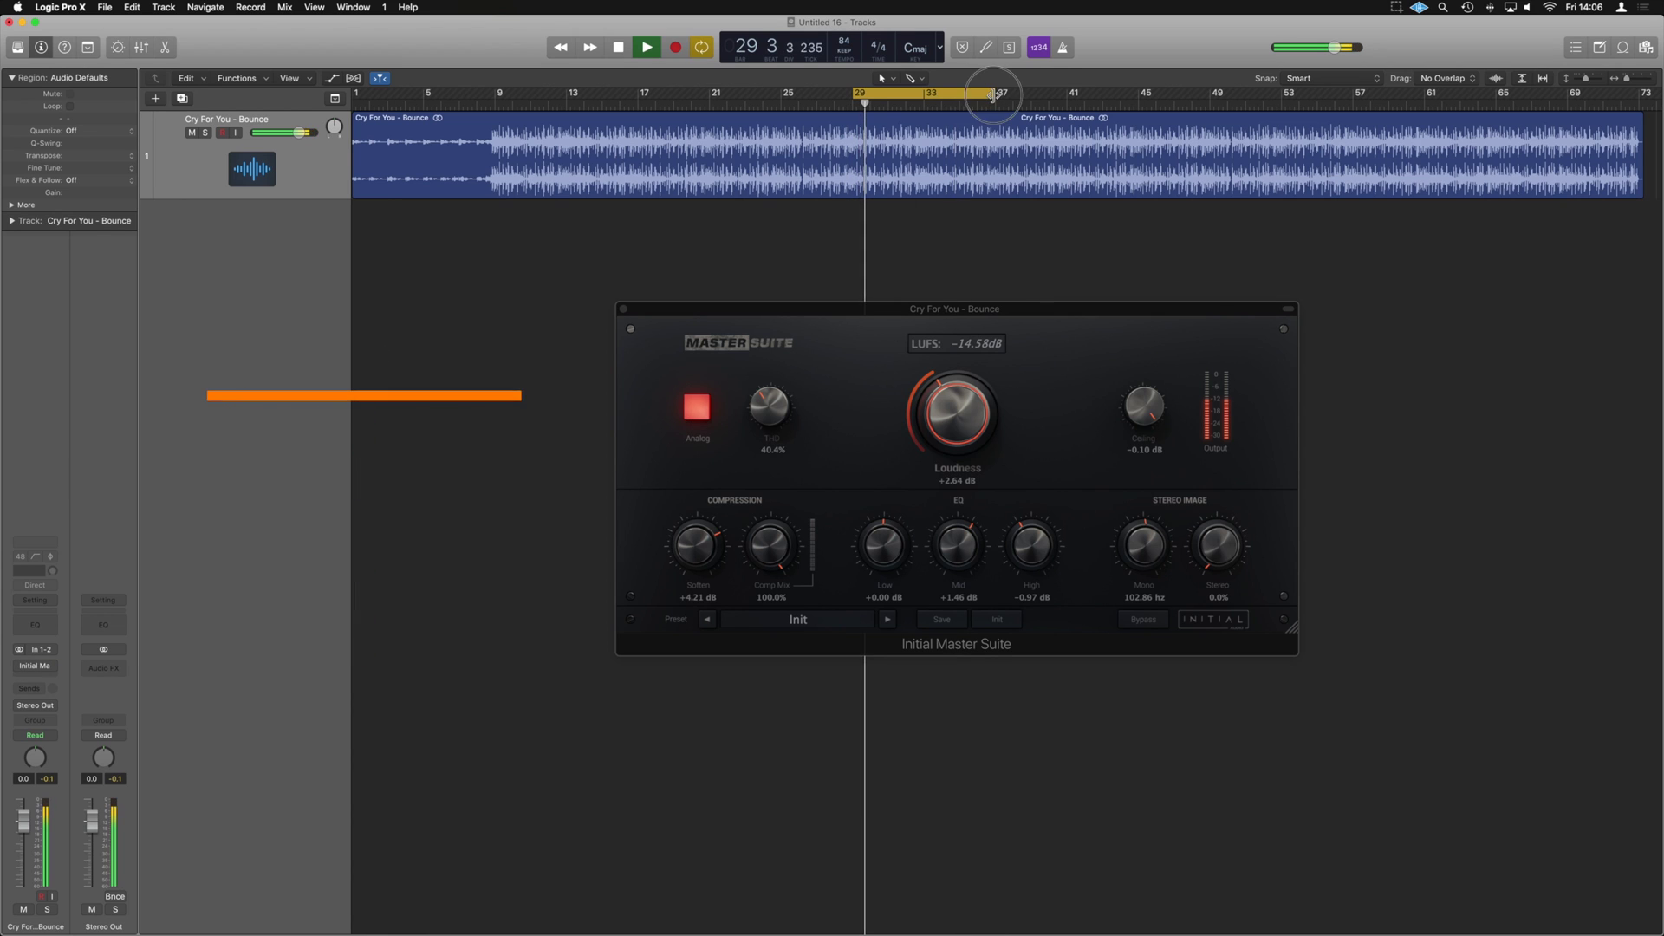
{"action": "left_click_drag", "start_coordinate": [989, 108], "coordinate": [924, 108]}
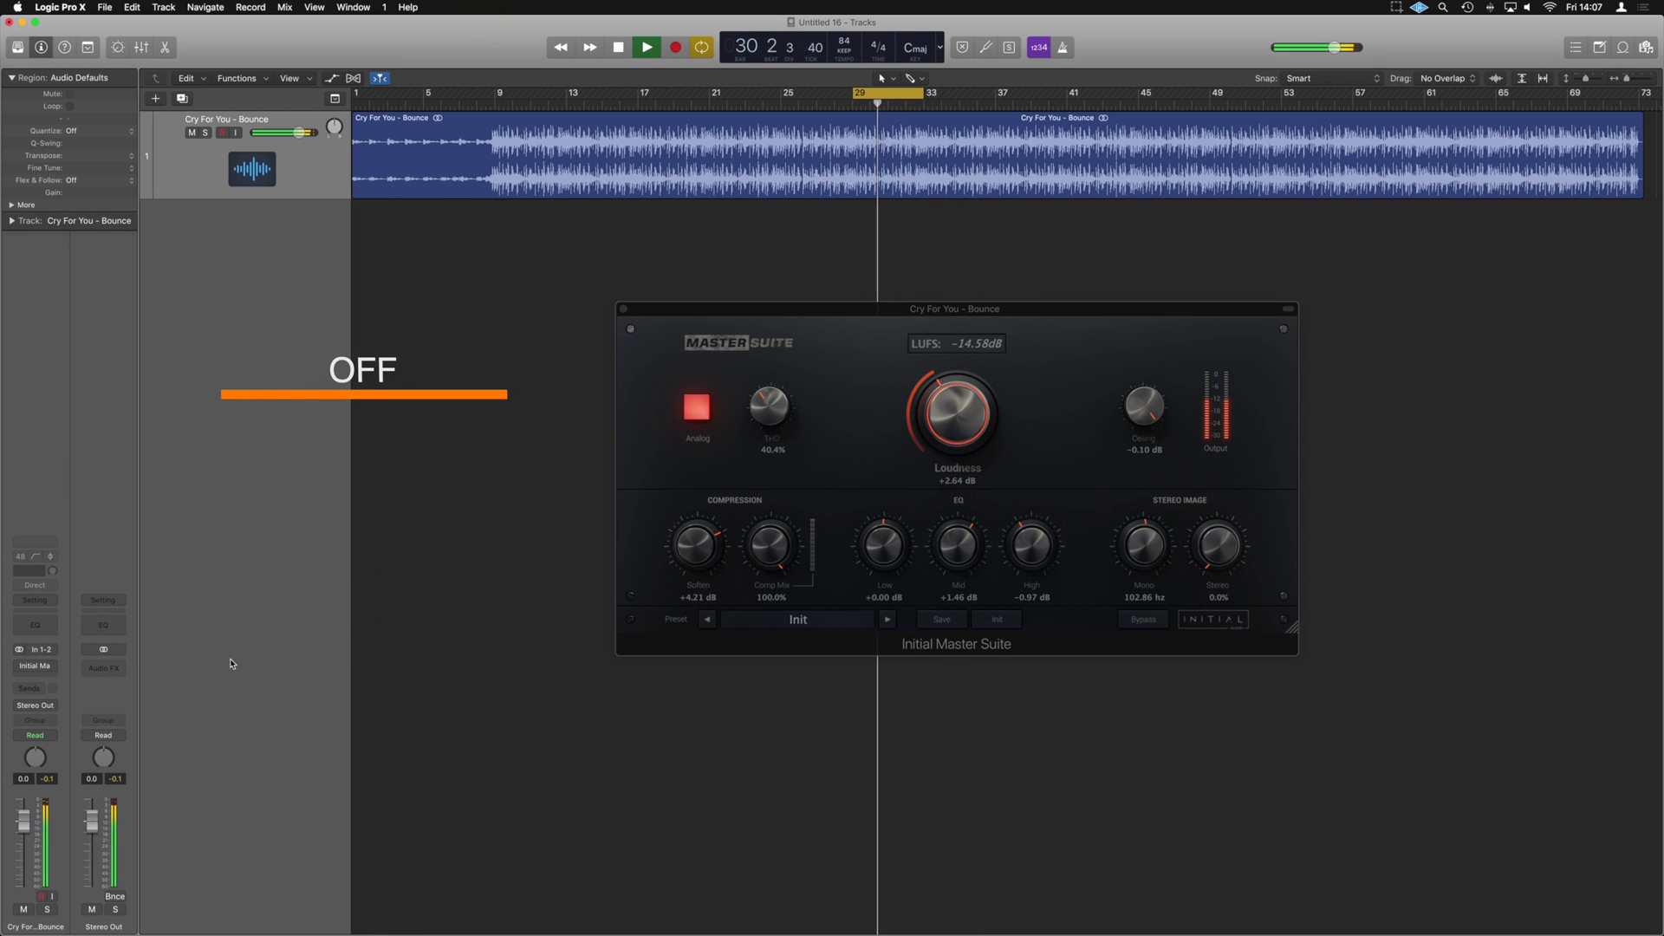
{"action": "mouse_move", "coordinate": [20, 669]}
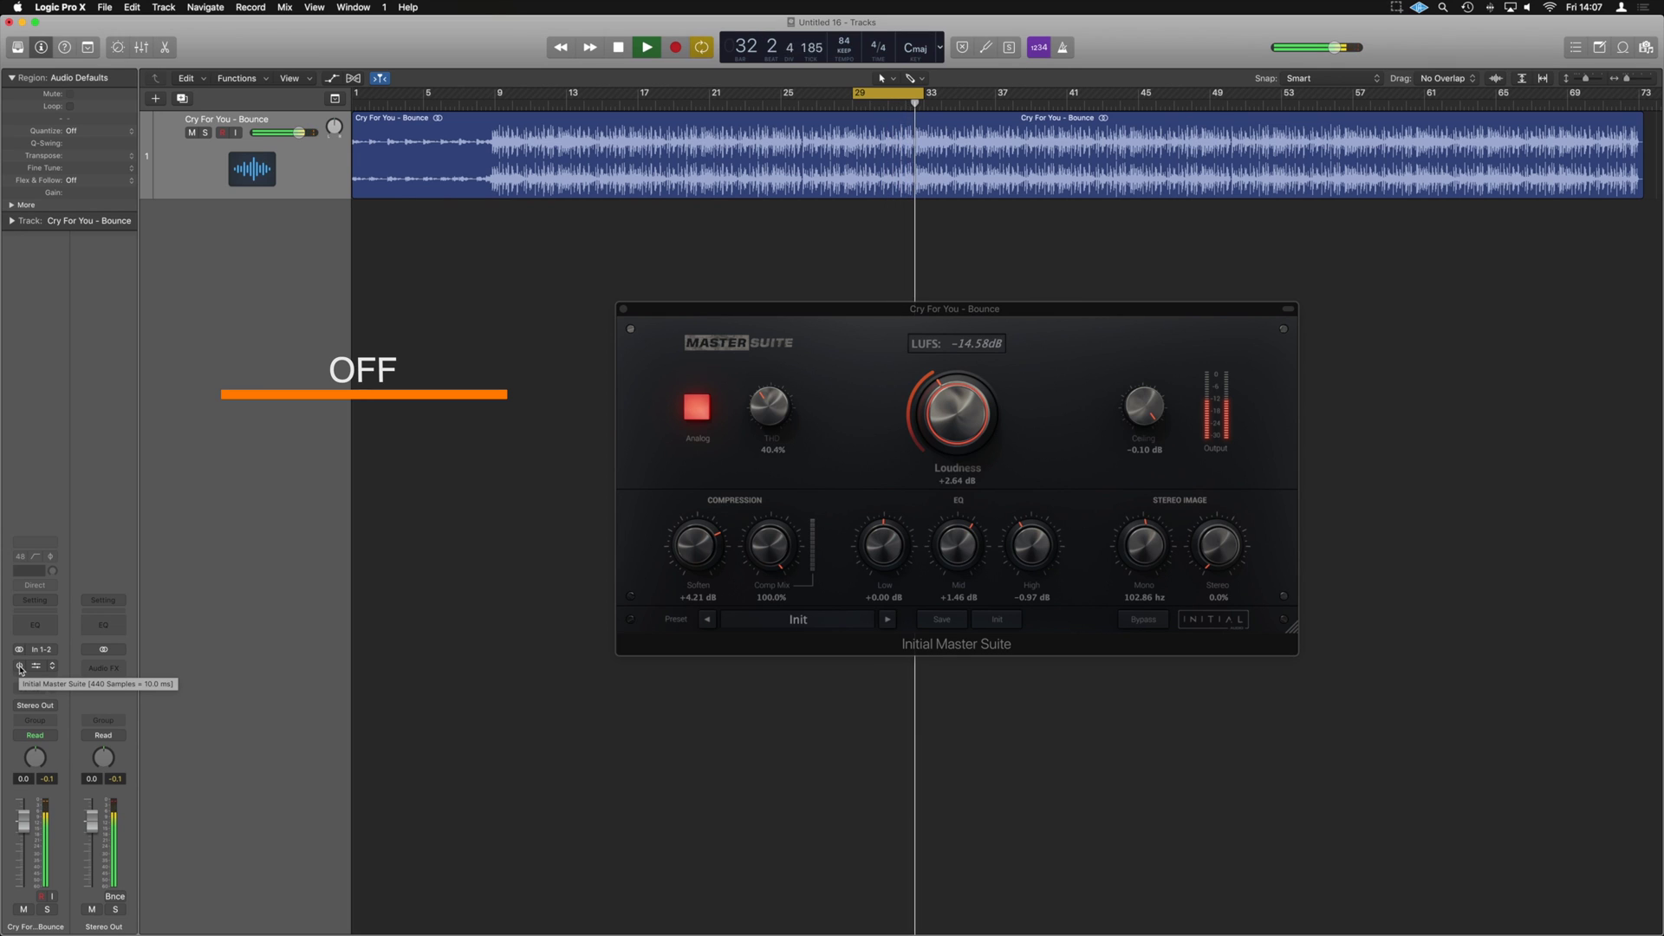
{"action": "left_click", "coordinate": [20, 669]}
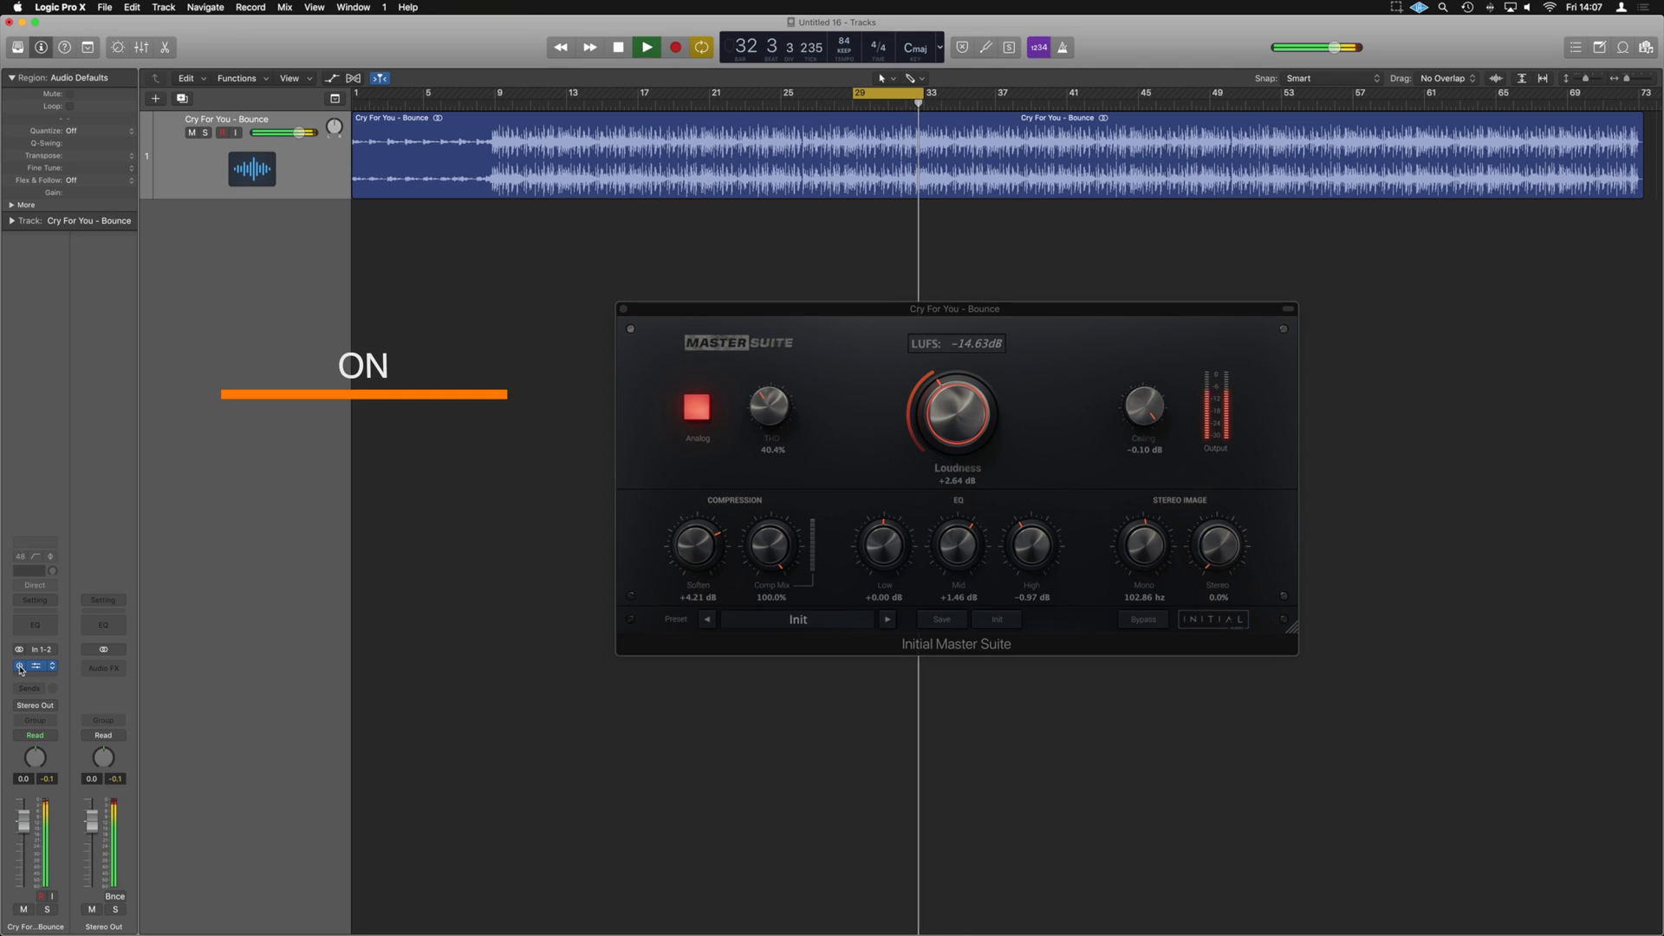
{"action": "key", "text": "space"}
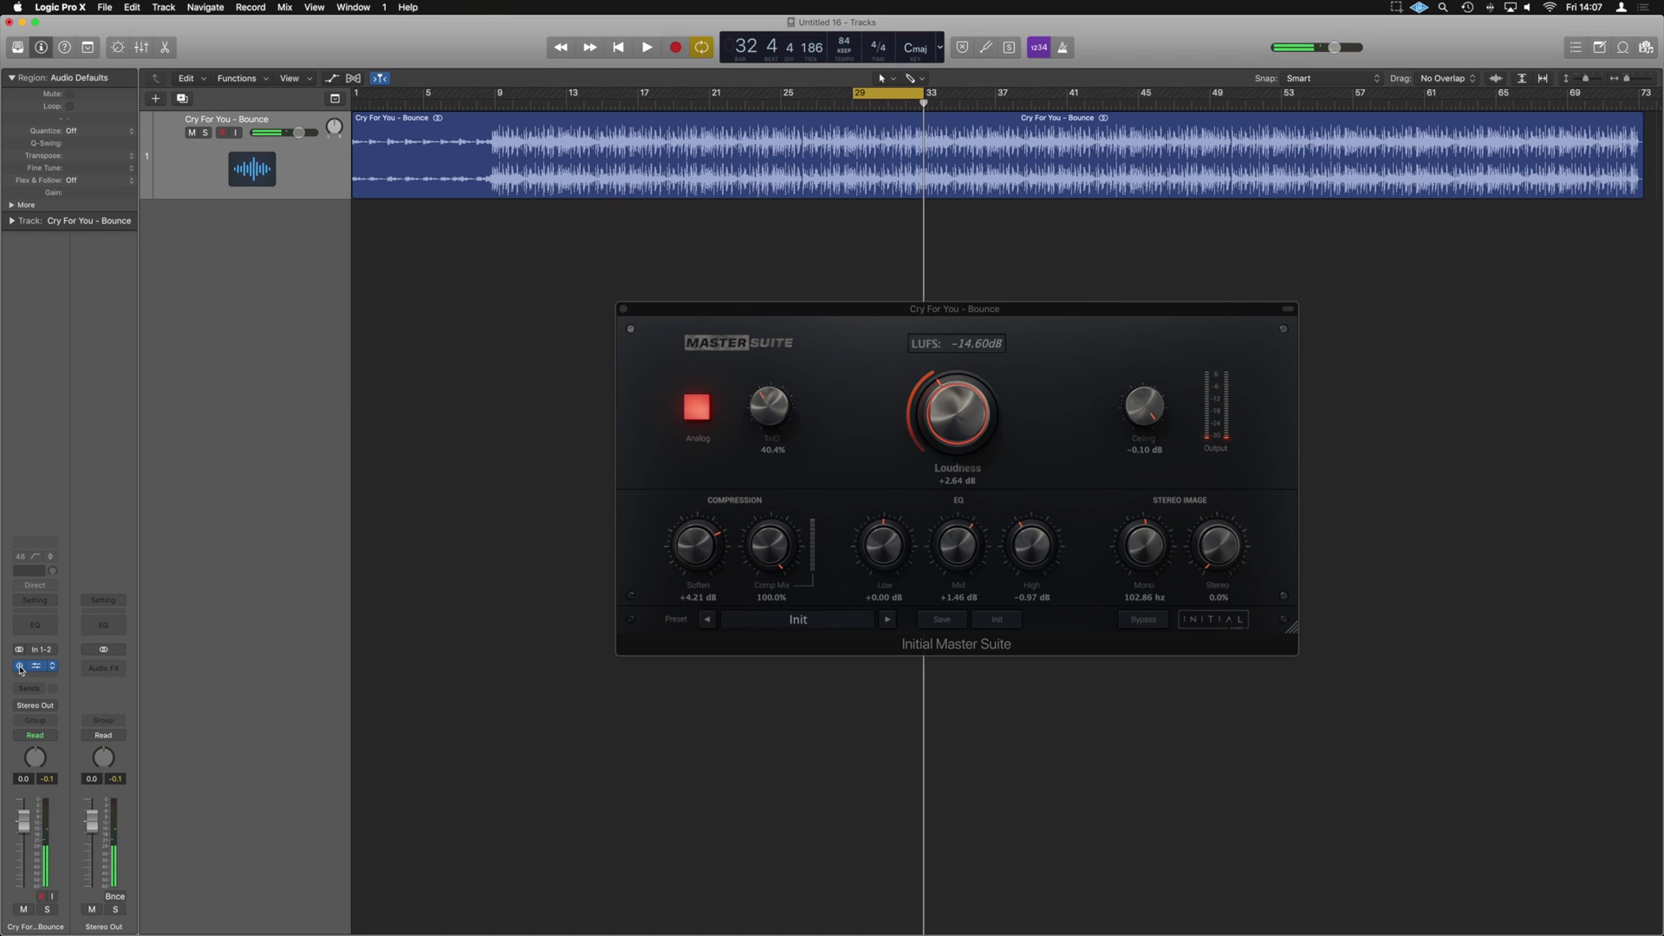